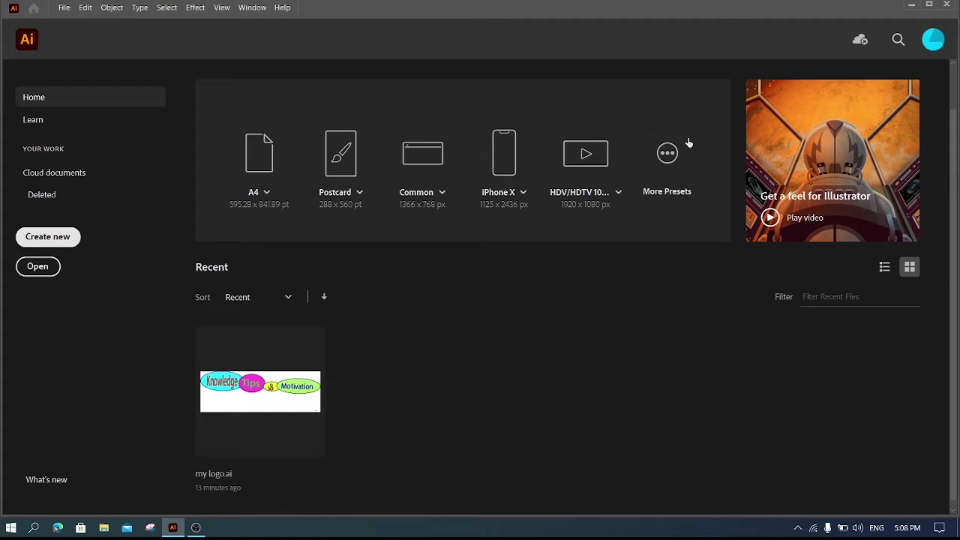
Create a new 841.89 × 595.28 pt document and zoom the view to 100%
left_click(666, 154)
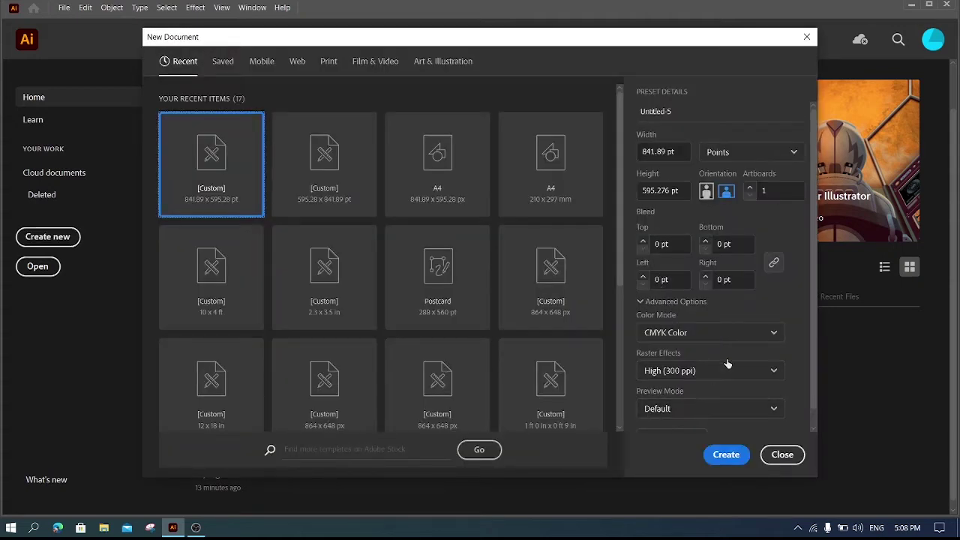
left_click(724, 459)
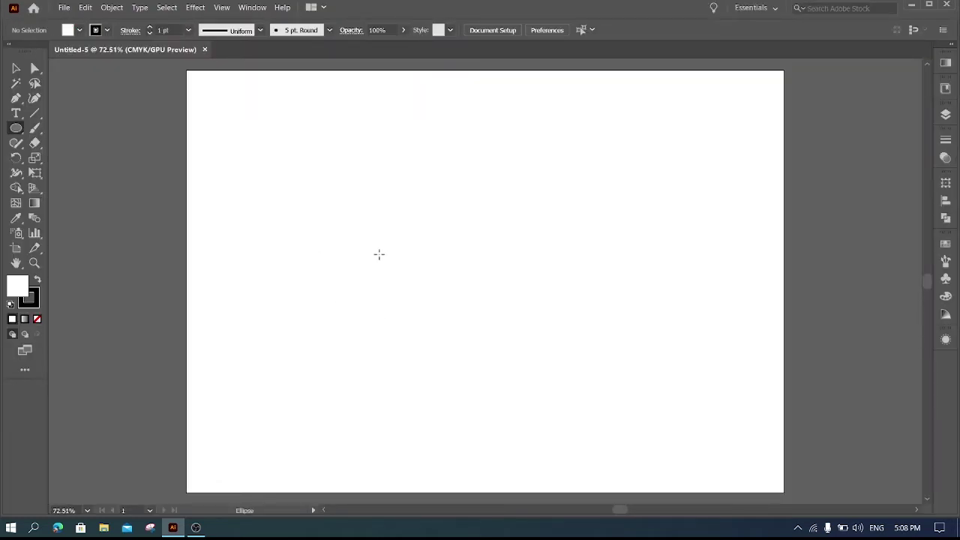
scroll(399, 244, "up", 1)
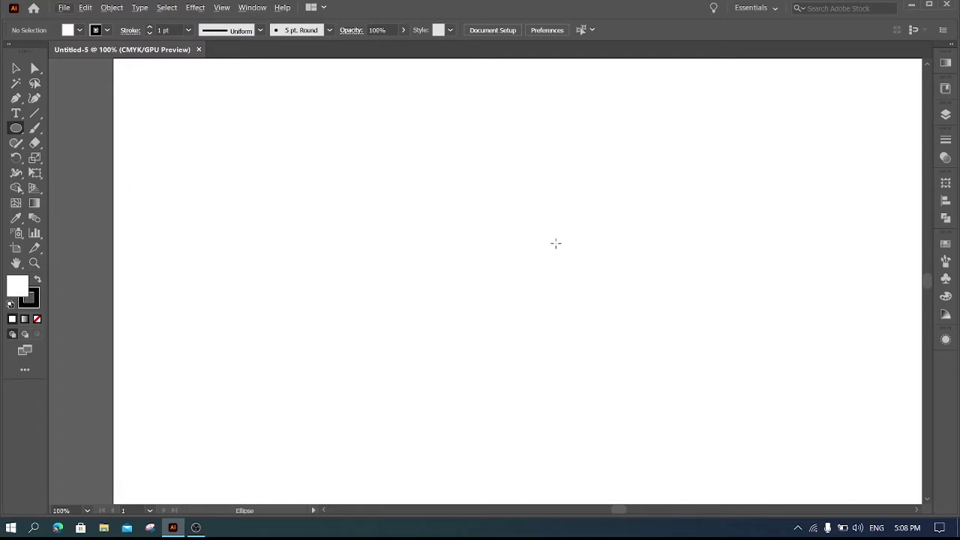
Draw a perfect circle about 339 pt across from its centre and move it toward the artboard middle
left_click_drag(556, 229, 624, 395)
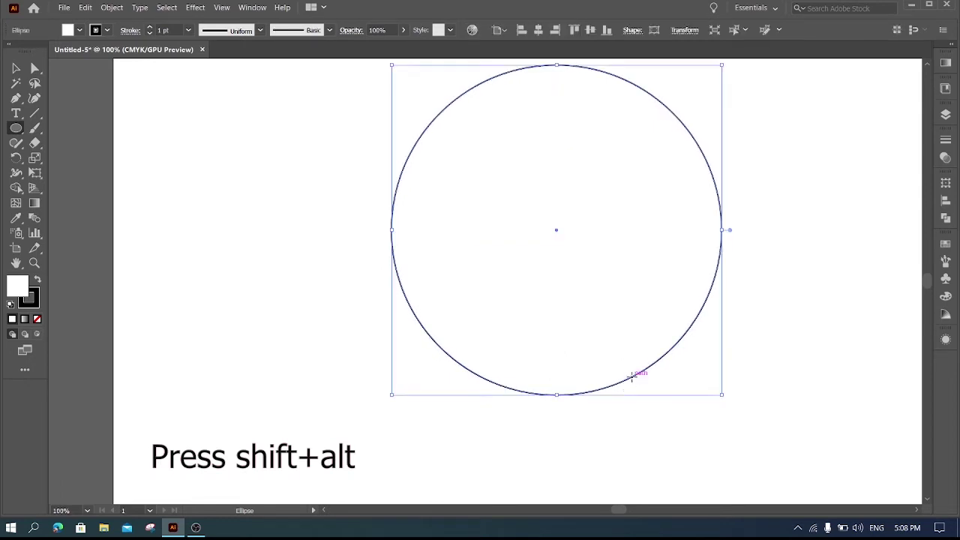
left_click(16, 68)
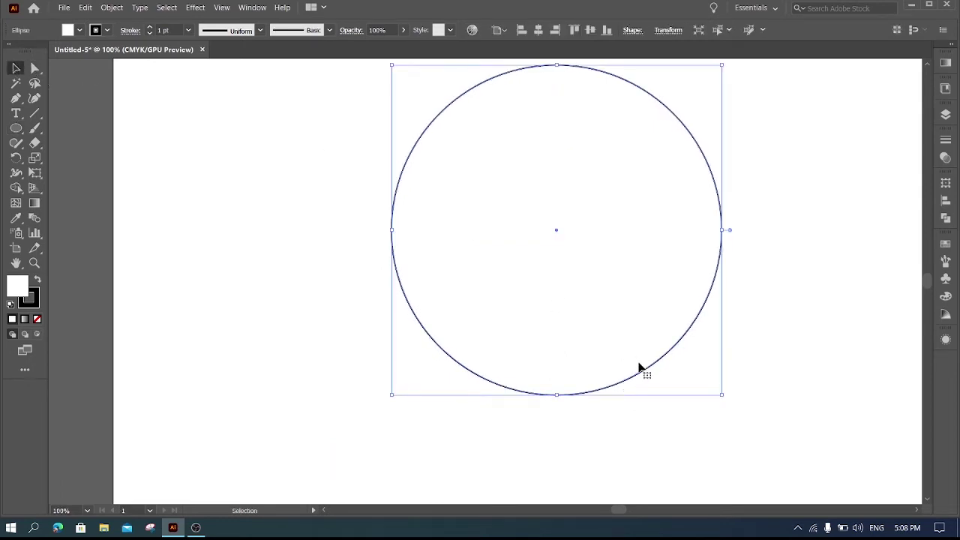
left_click_drag(647, 374, 659, 428)
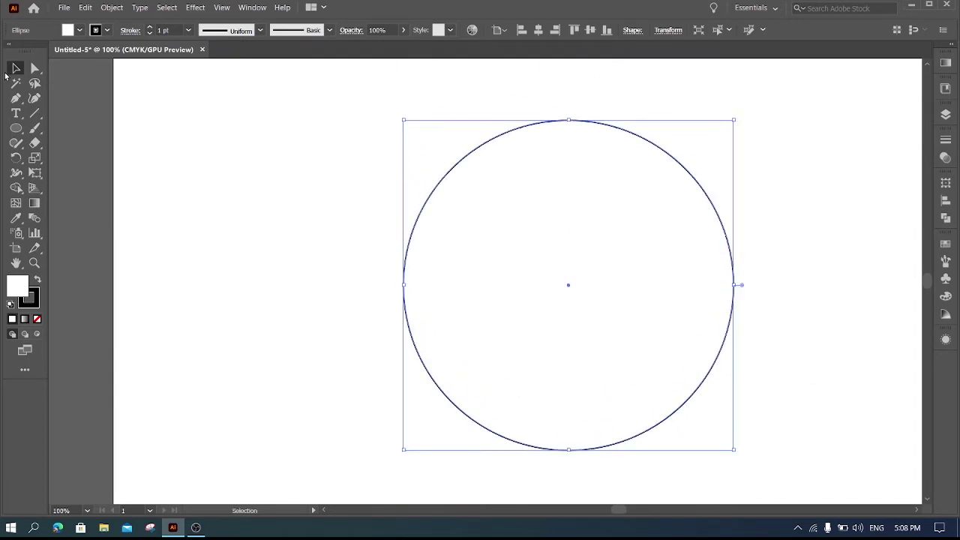
Copy the large circle and paste a duplicate in place over it
left_click(85, 8)
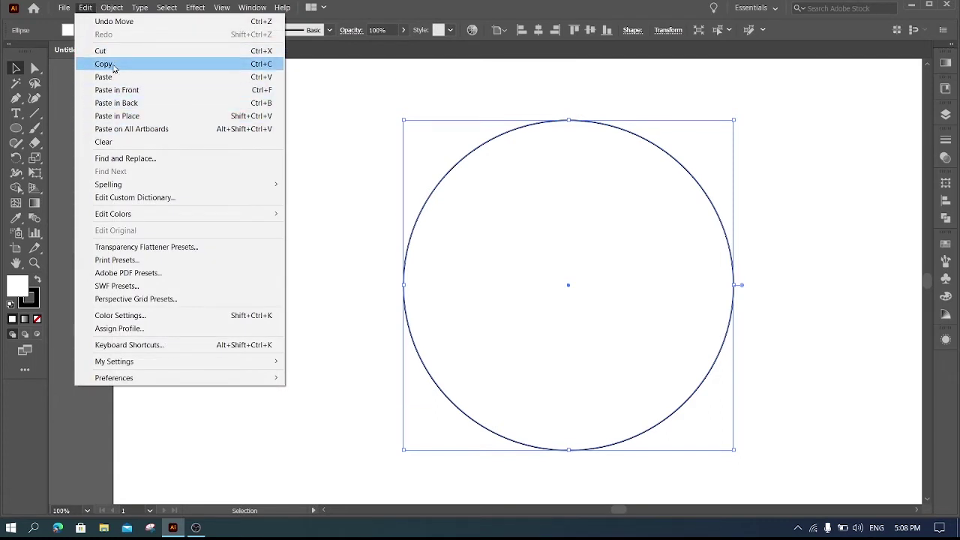
left_click(114, 65)
left_click(86, 7)
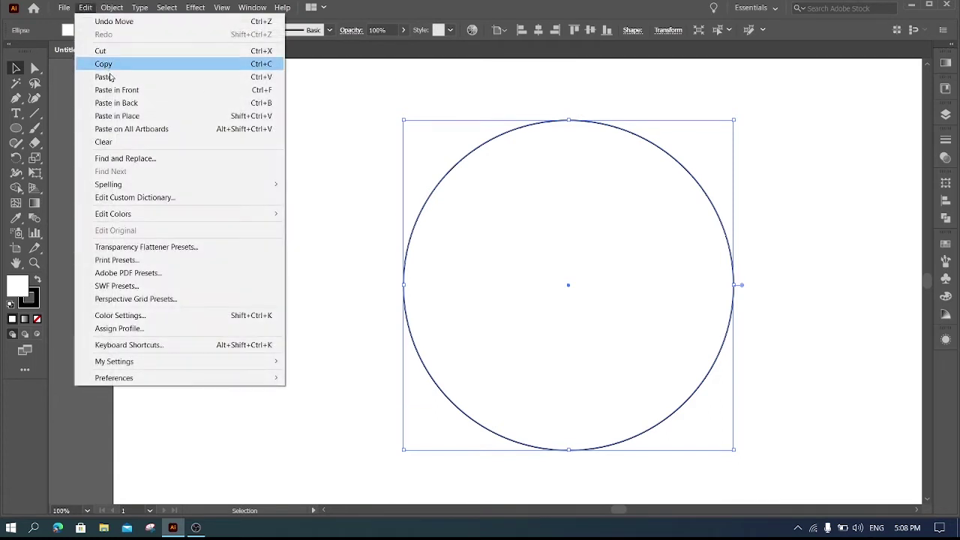
left_click(120, 115)
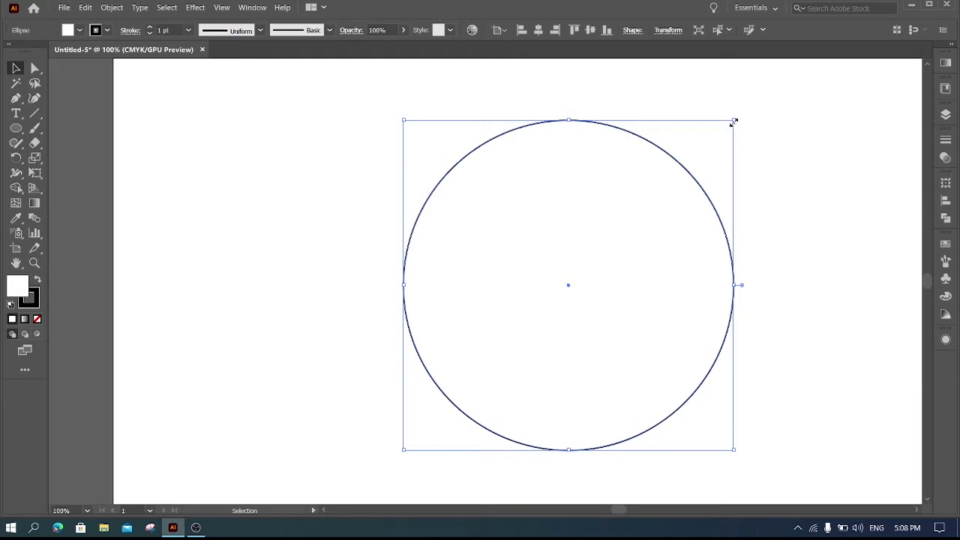
Shrink the copy, place it at the top edge, duplicate it to the bottom edge, and select all circles
key("shift")
left_click_drag(734, 121, 705, 176)
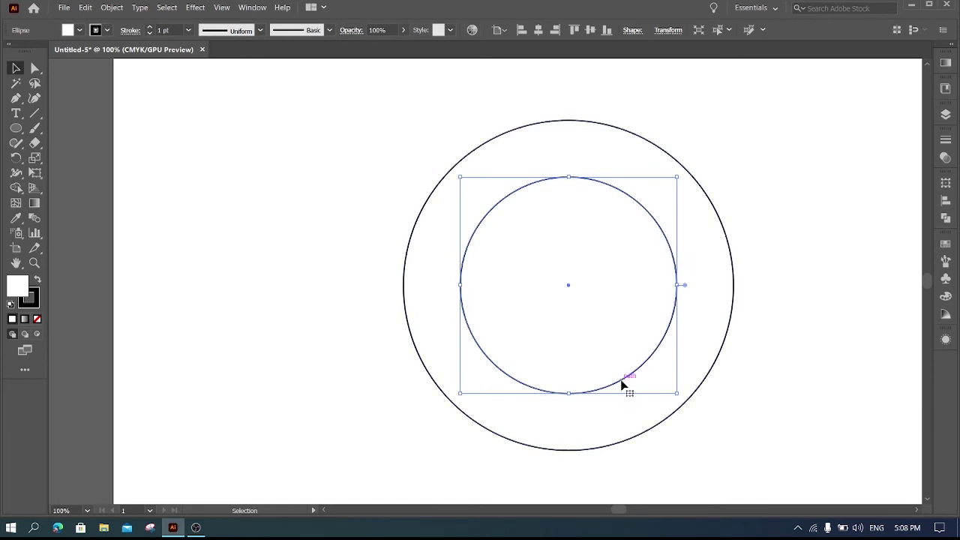
left_click_drag(621, 383, 621, 328)
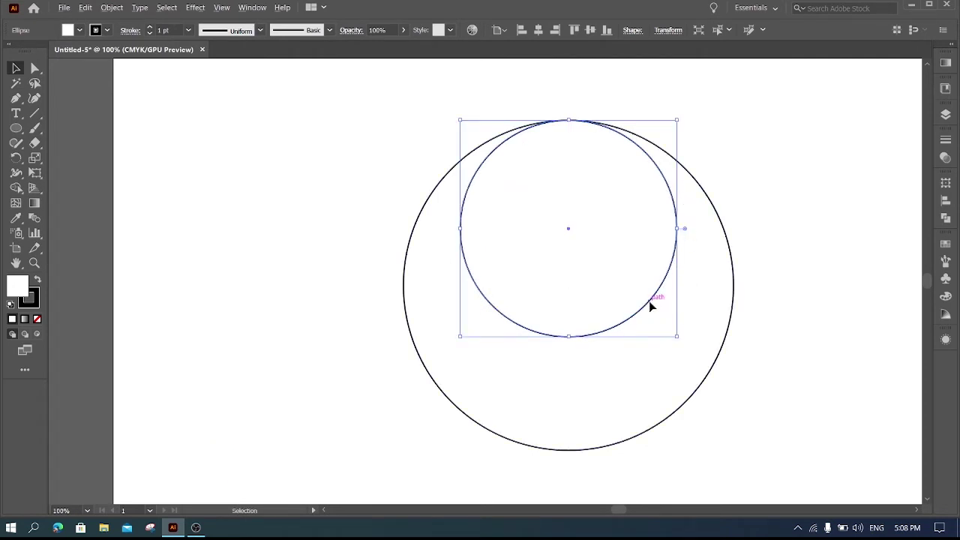
mouse_move(651, 306)
left_mouse_down()
mouse_move(650, 427)
mouse_move(651, 418)
left_mouse_up()
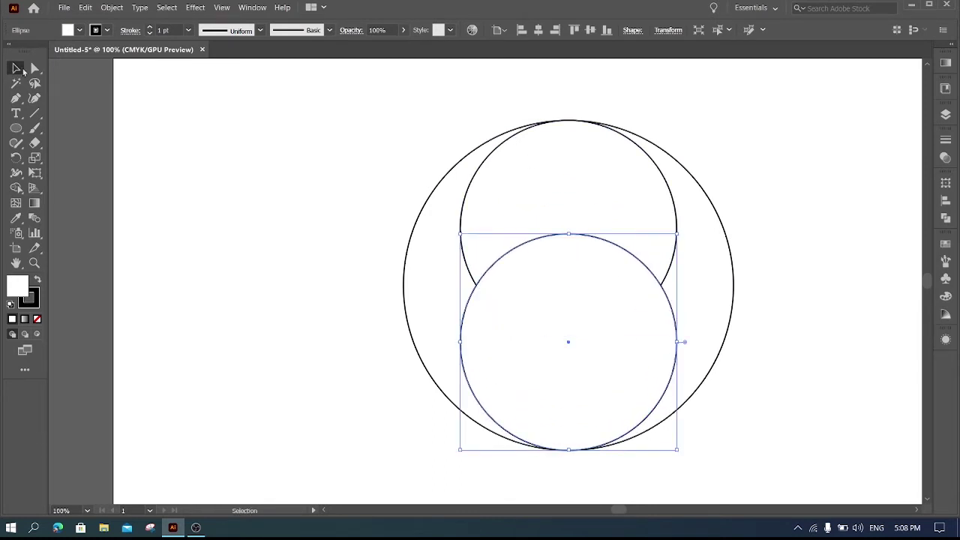
left_click_drag(402, 96, 743, 424)
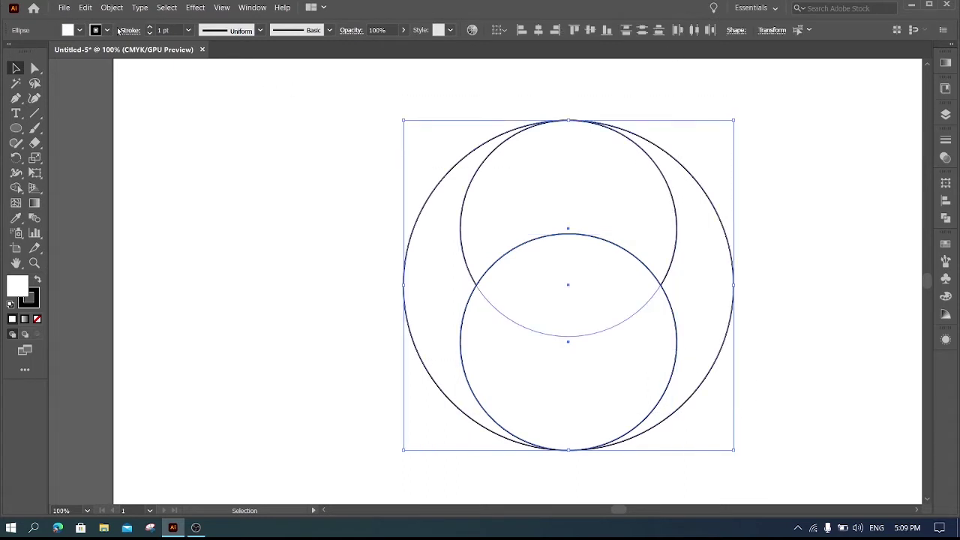
Set the three circles' fill to None, then reselect all three
left_click(79, 30)
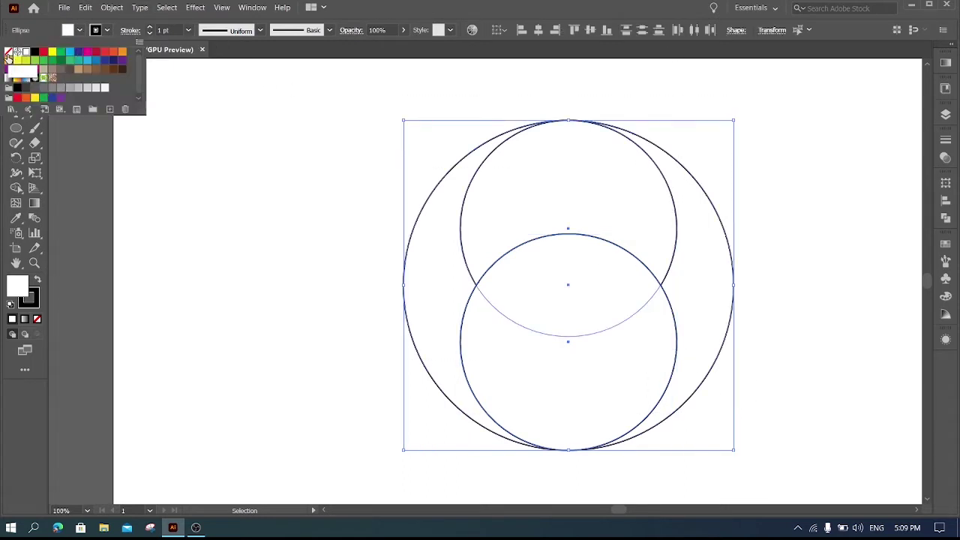
left_click(7, 55)
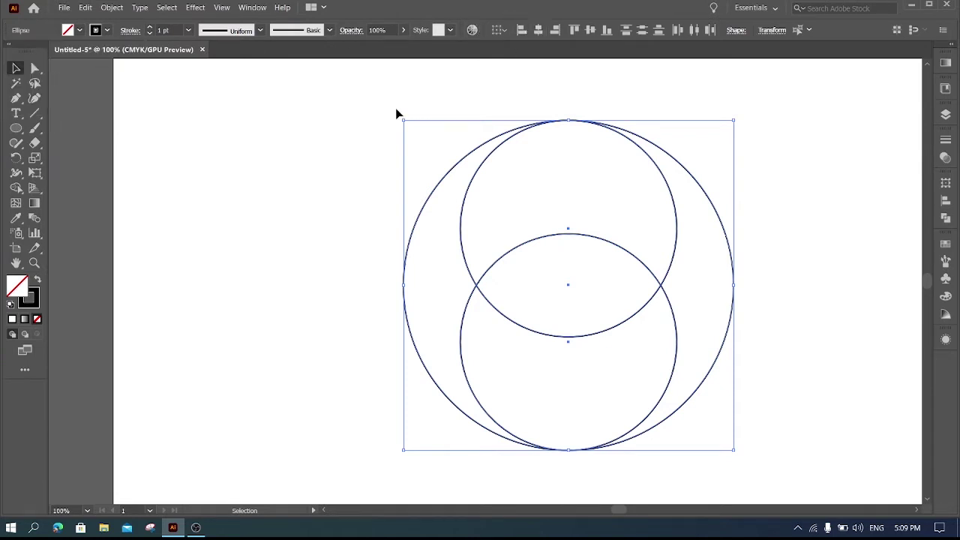
left_click(263, 143)
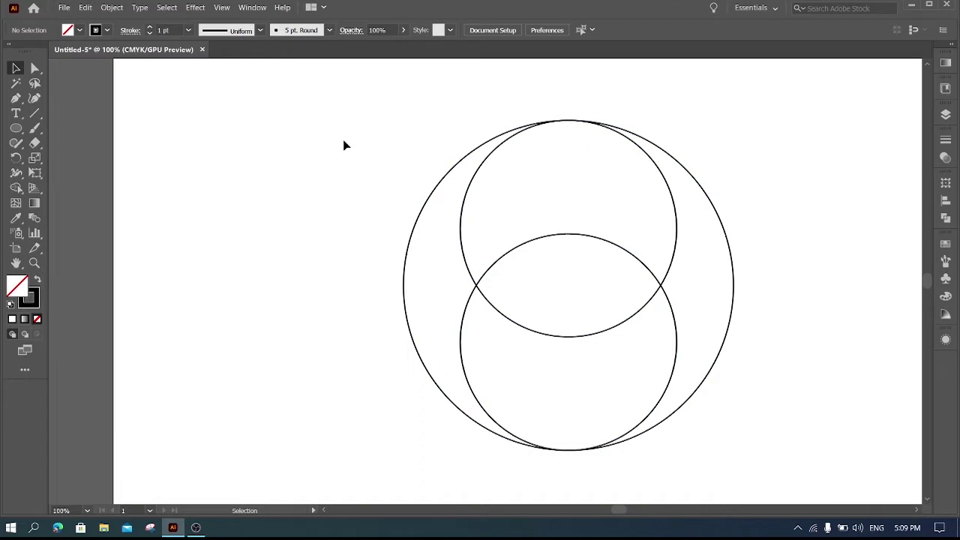
left_click_drag(375, 121, 752, 456)
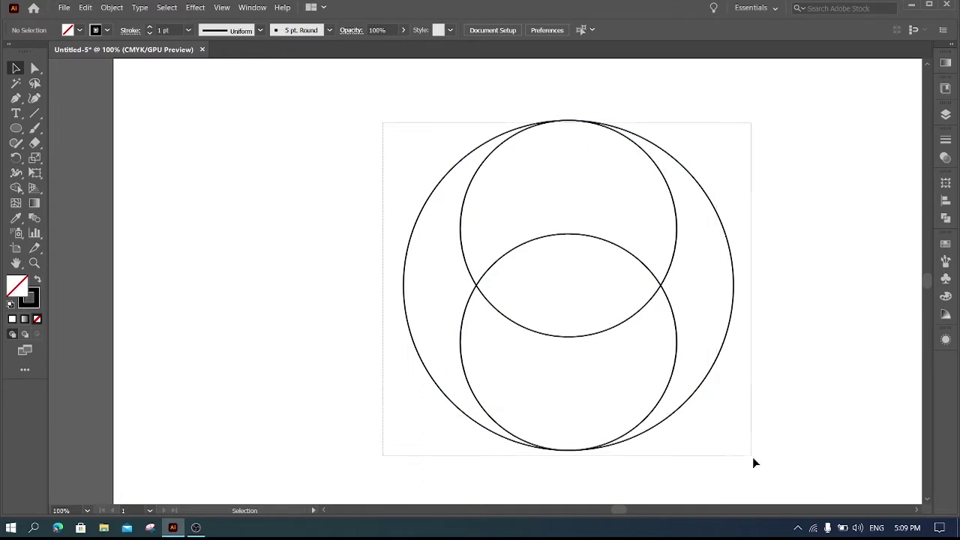
With Shape Builder, merge the left crescent with the bottom region, and the top region with the right crescent
left_click(16, 189)
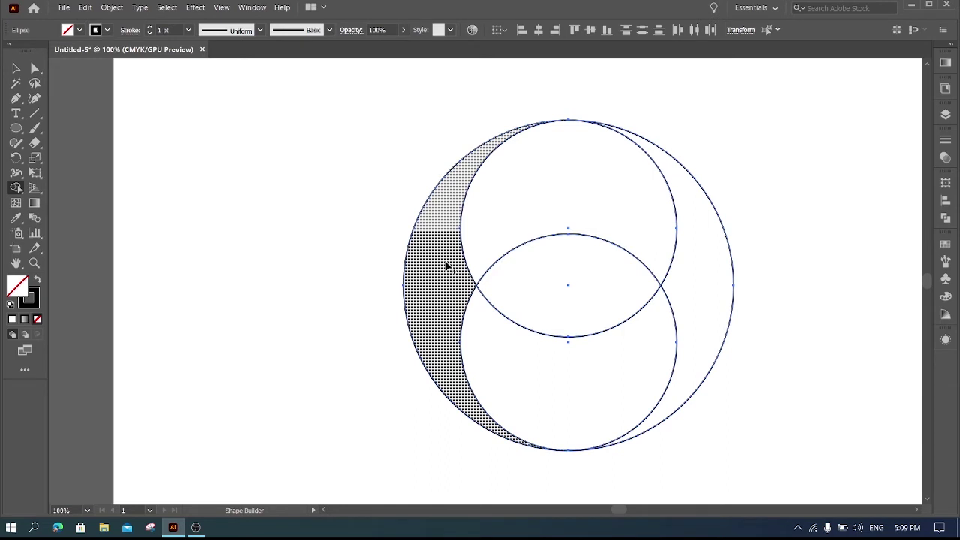
left_click_drag(447, 267, 467, 311)
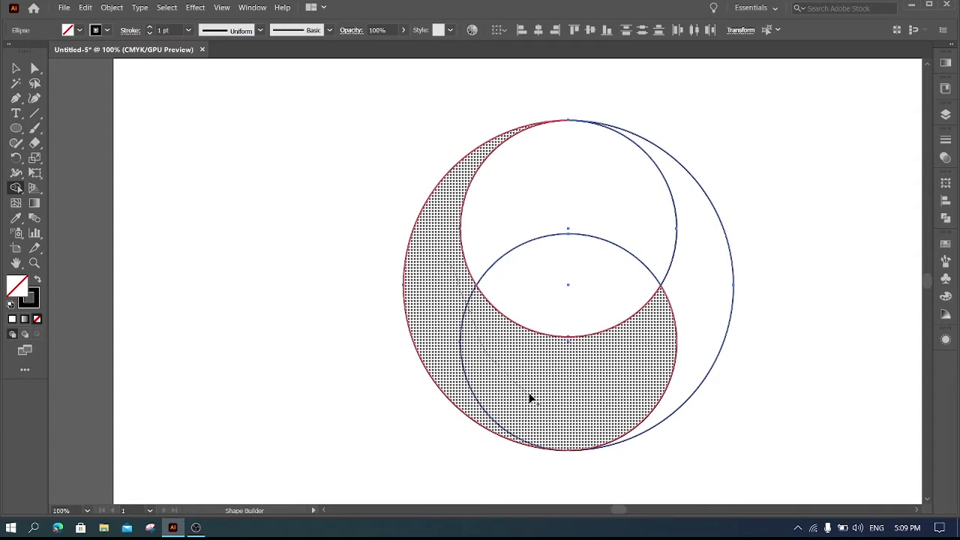
left_click_drag(466, 311, 536, 401)
mouse_move(518, 158)
left_mouse_down()
mouse_move(691, 275)
mouse_move(710, 318)
left_mouse_up()
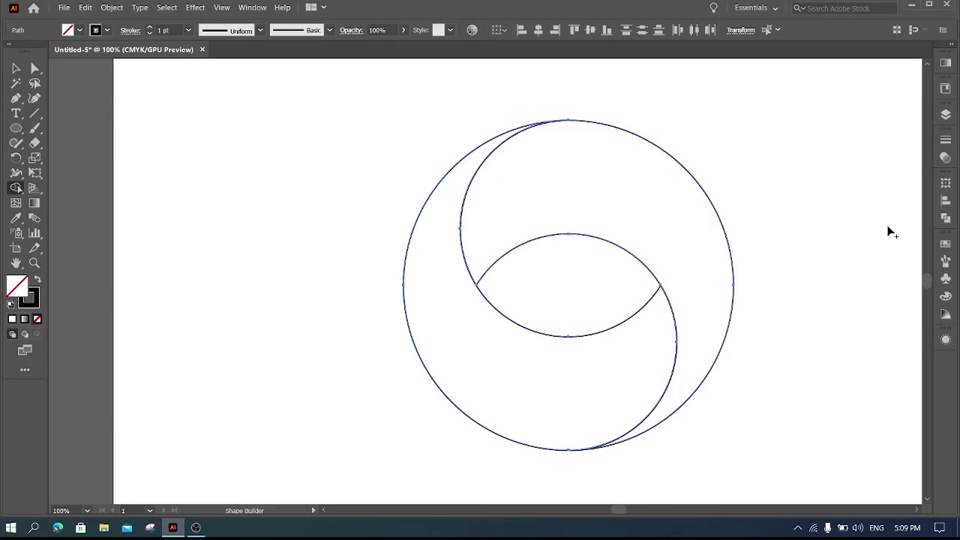
left_click(16, 69)
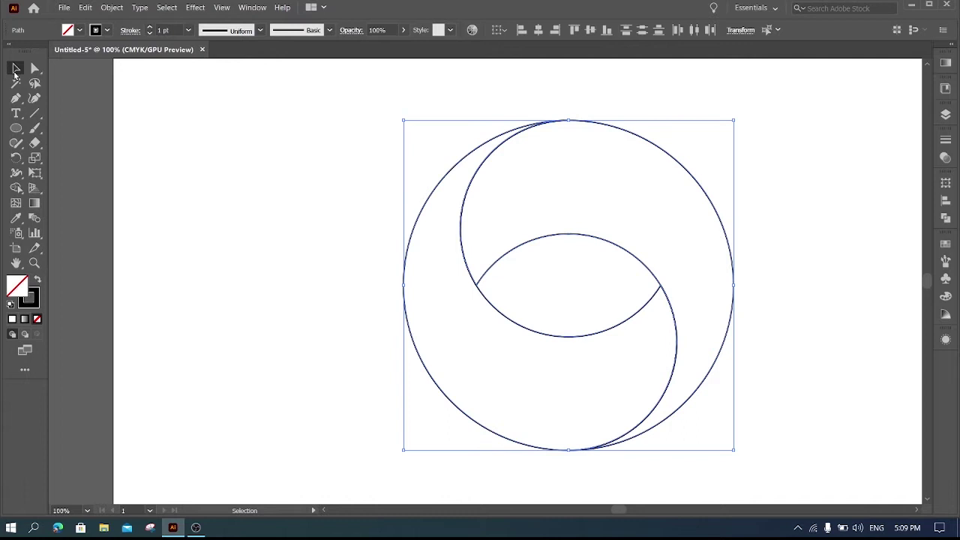
Select the whole swirl and fill both shapes with cyan
left_click(242, 167)
left_click_drag(313, 124, 782, 452)
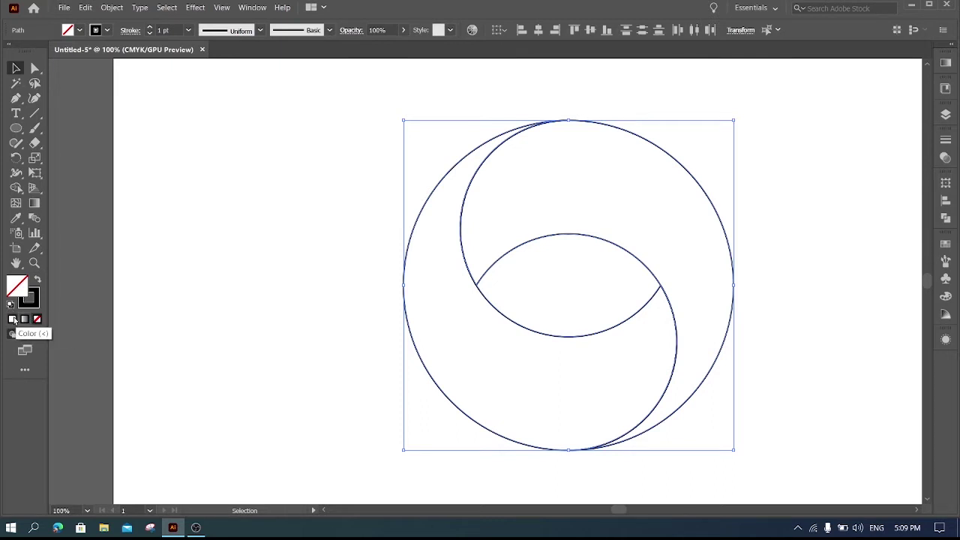
left_click(80, 30)
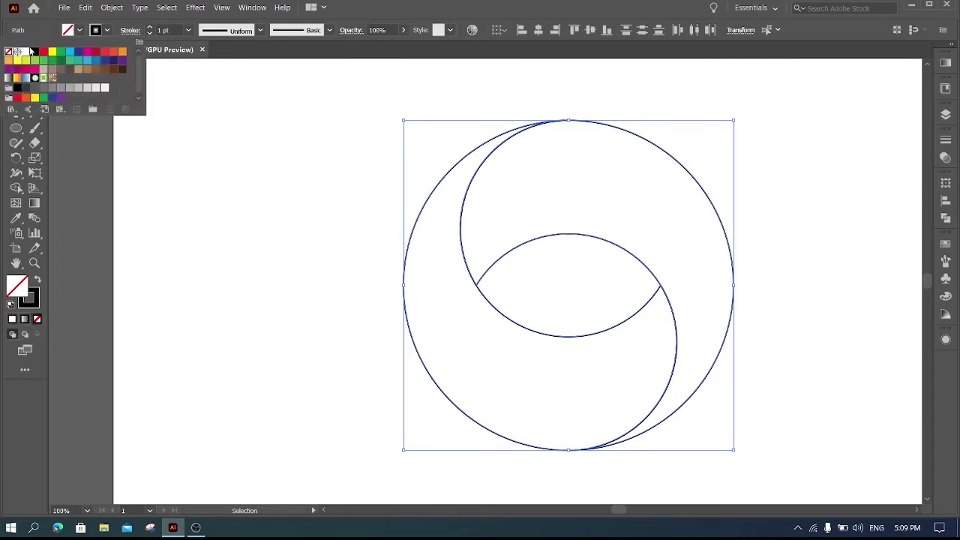
left_click(70, 52)
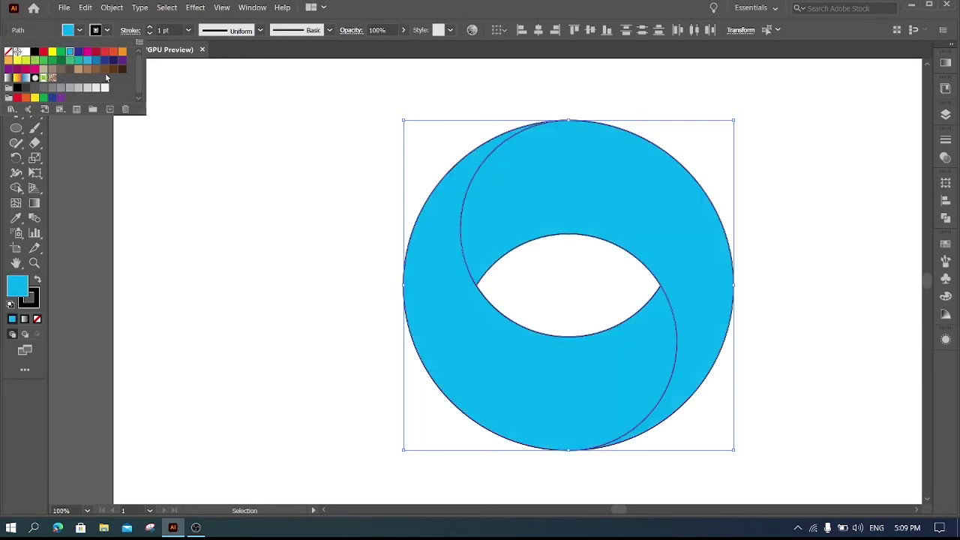
left_click(107, 34)
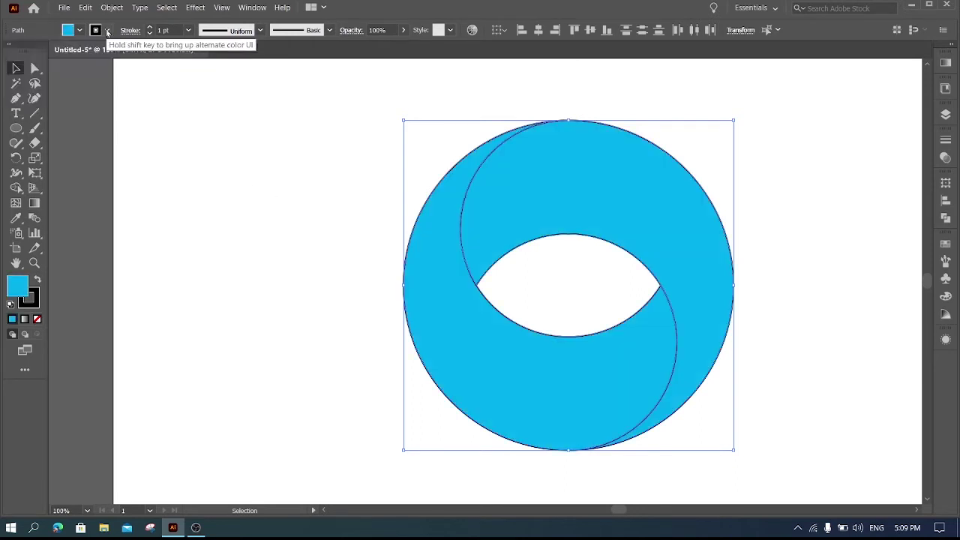
Set the swirl shapes' stroke to None, then reselect both ring pieces
left_click(106, 30)
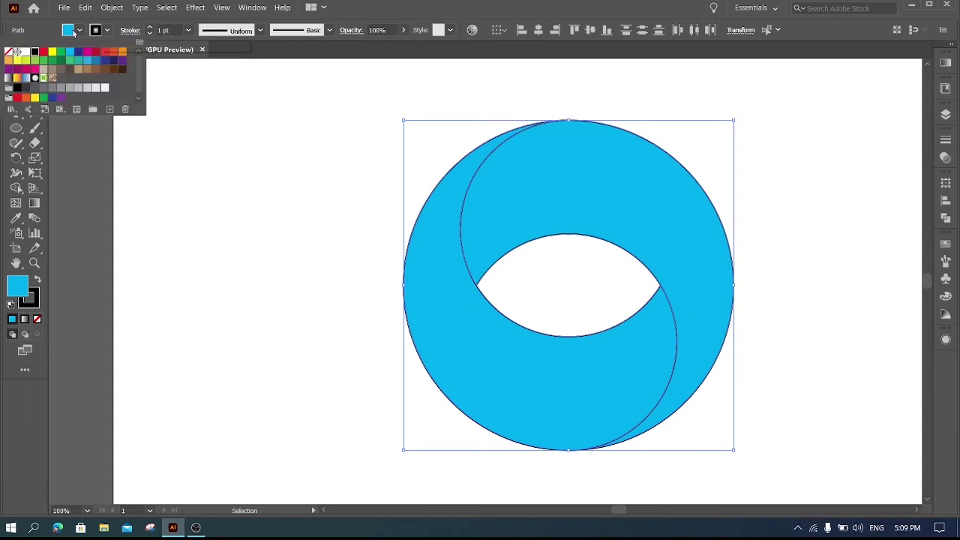
left_click(9, 51)
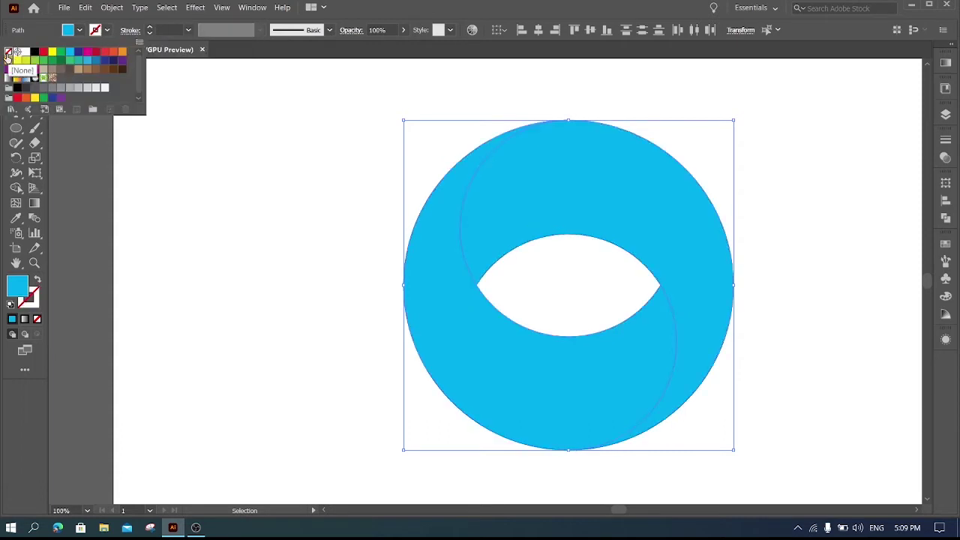
left_click(236, 178)
left_click(828, 222)
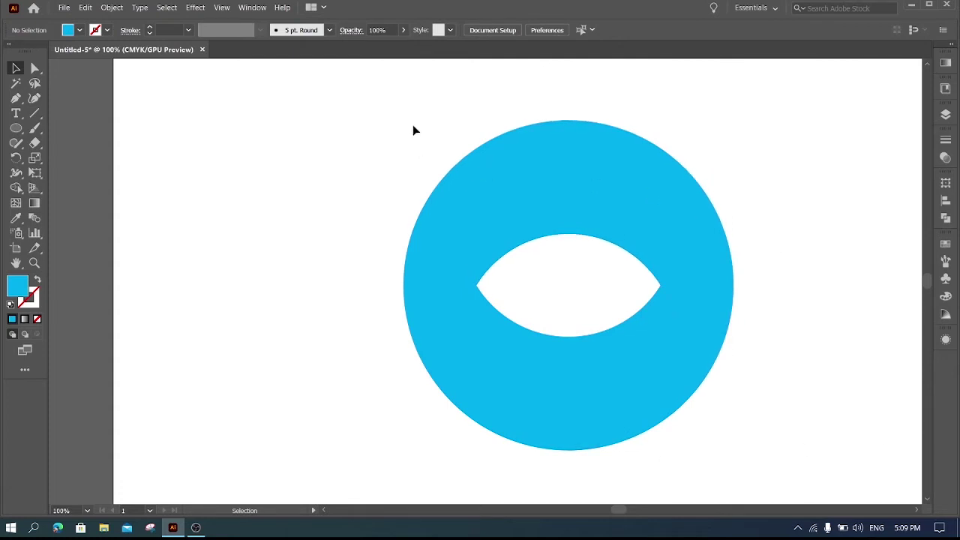
left_click_drag(399, 122, 715, 395)
left_click(891, 254)
left_click_drag(362, 100, 809, 472)
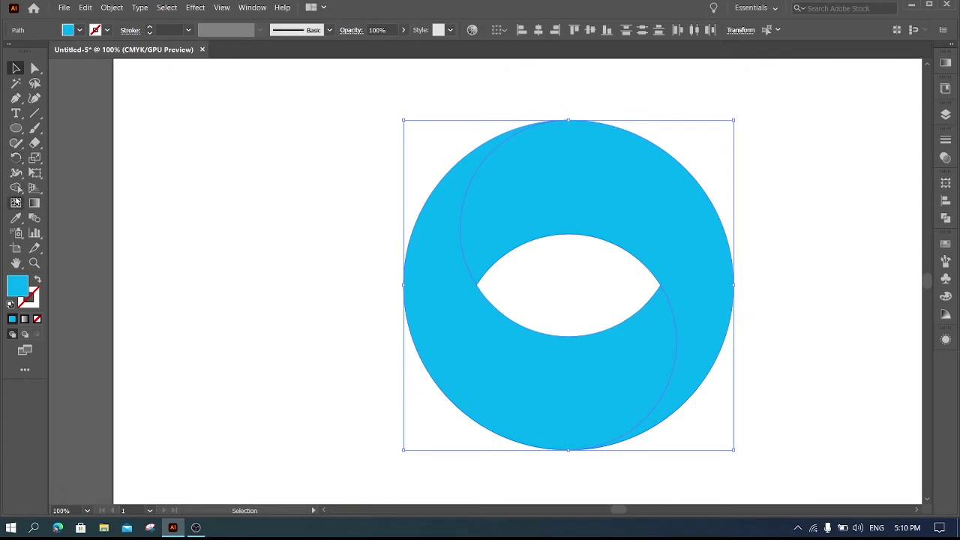
Apply the Orange, Yellow gradient preset to the upper-right crescent
left_click(946, 64)
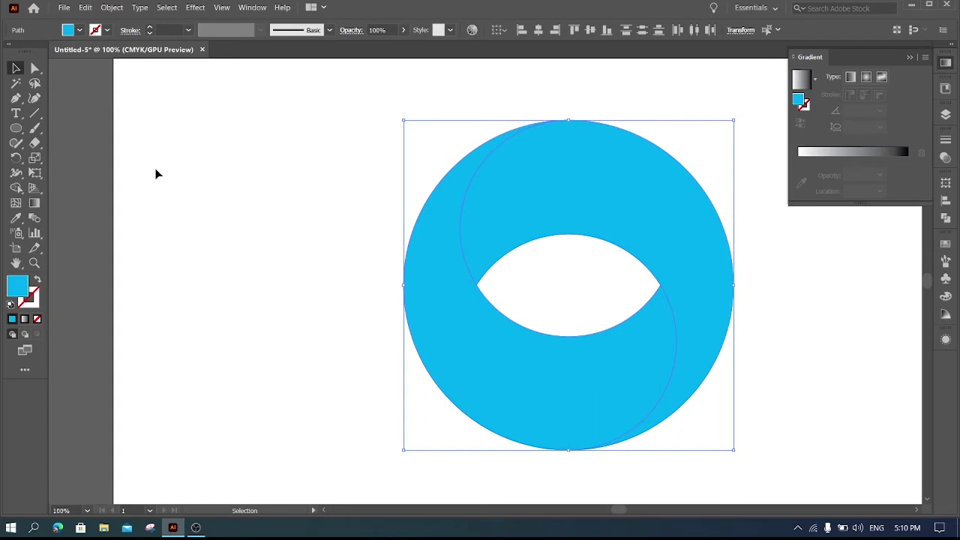
key("ctrl+shift+a")
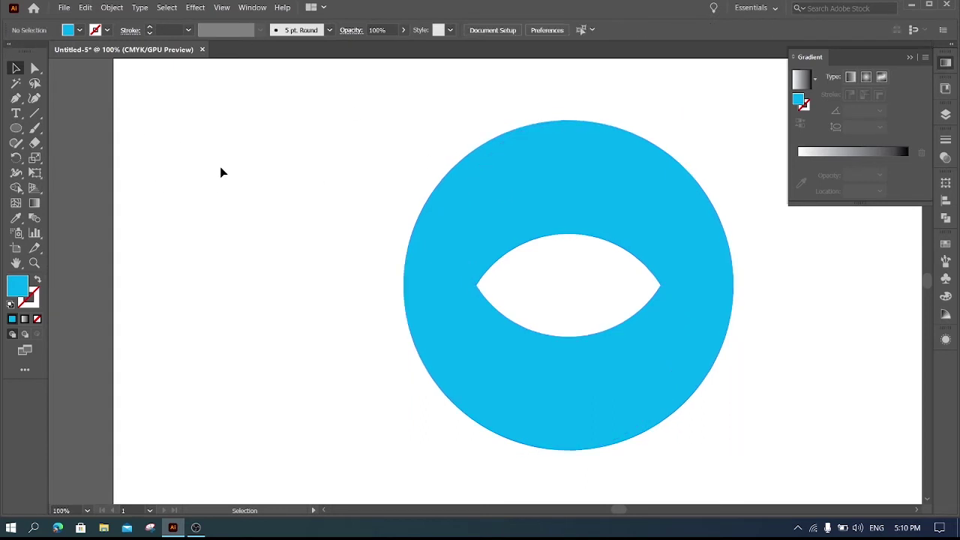
left_click(657, 211)
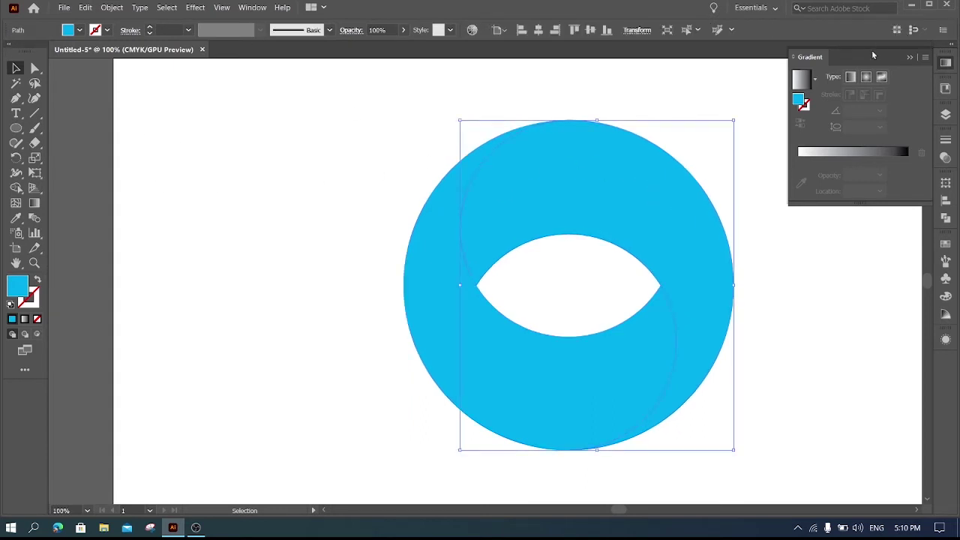
left_click(815, 77)
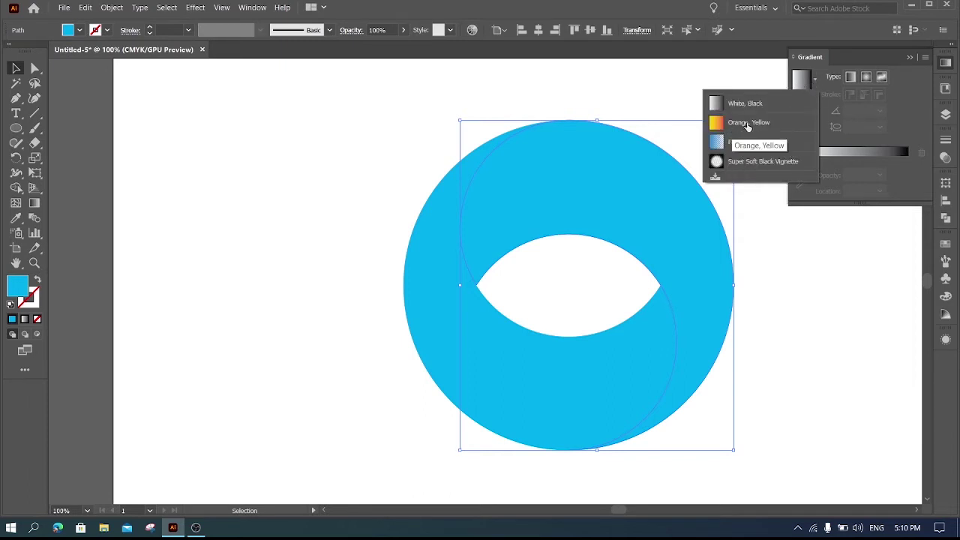
left_click(747, 124)
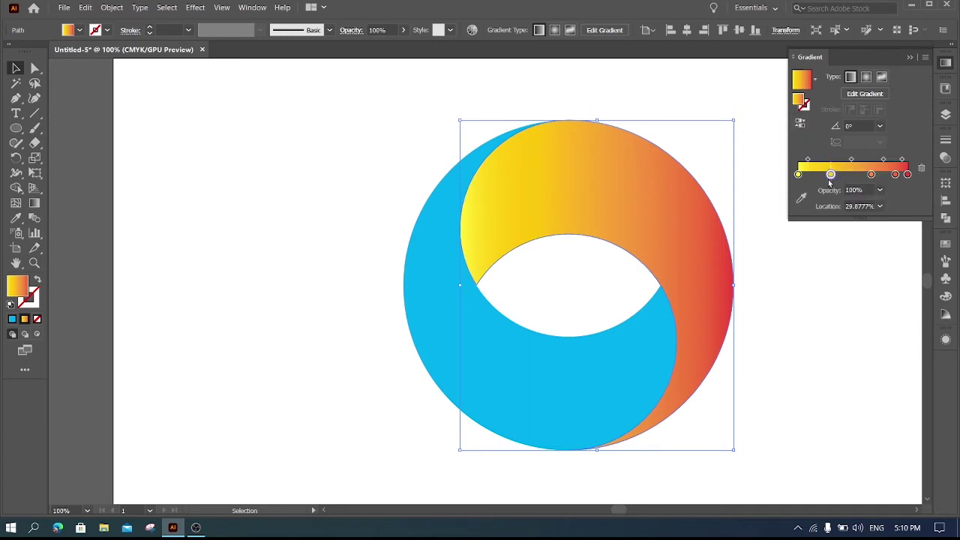
Remove two gradient stops, shift the red stop, and reverse the gradient so red is on the left
left_click_drag(829, 174, 892, 225)
left_click_drag(871, 174, 887, 240)
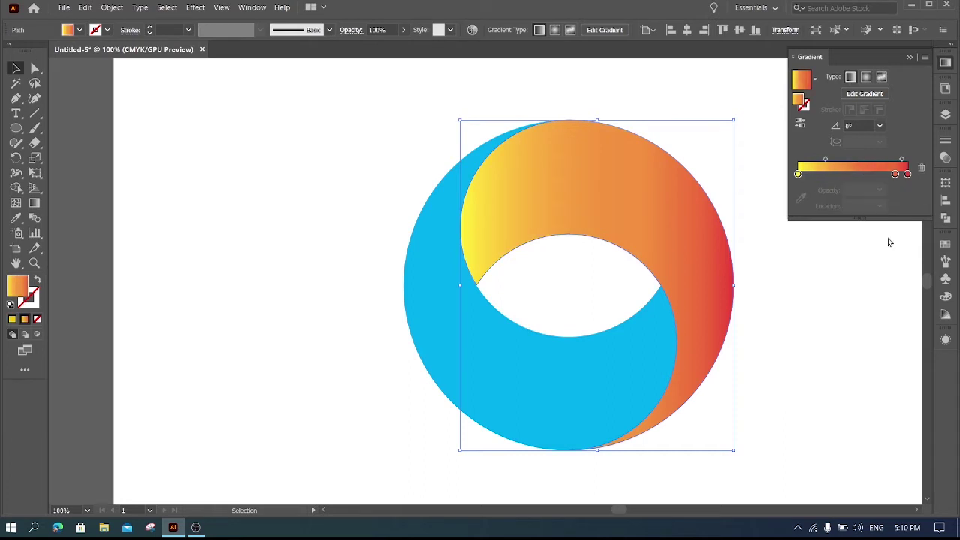
left_click_drag(896, 175, 857, 174)
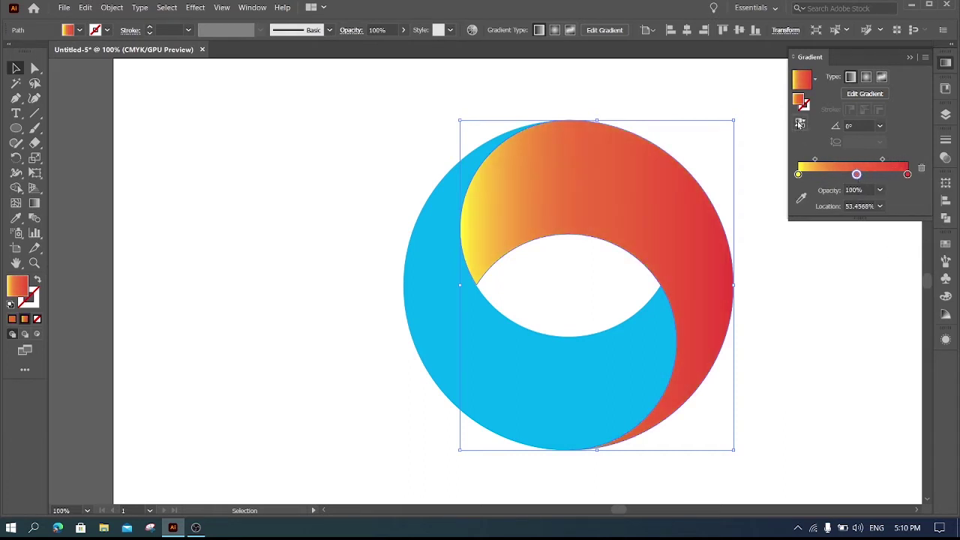
left_click(800, 124)
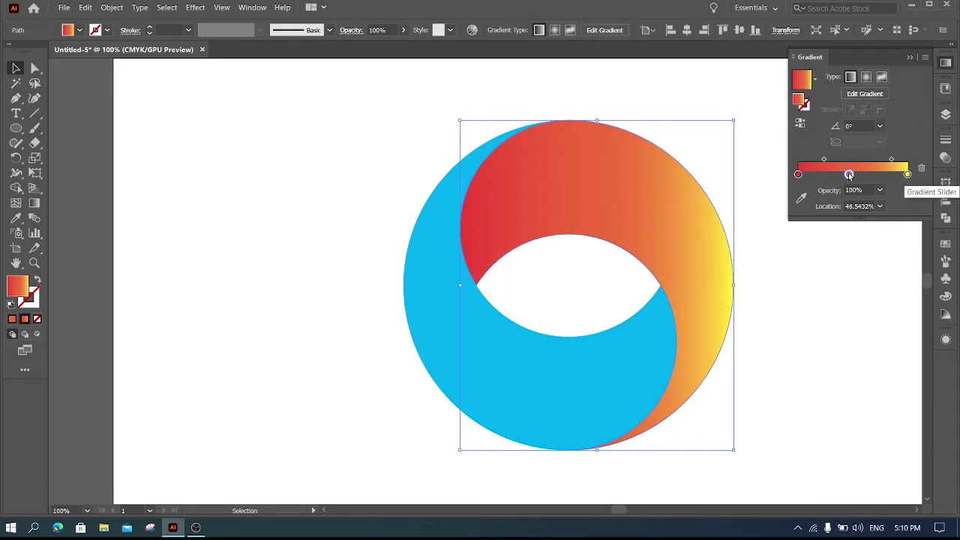
left_click_drag(849, 174, 853, 174)
Darken the left red stop to 30 black with magenta and yellow 100, and move it inward
double_click(798, 175)
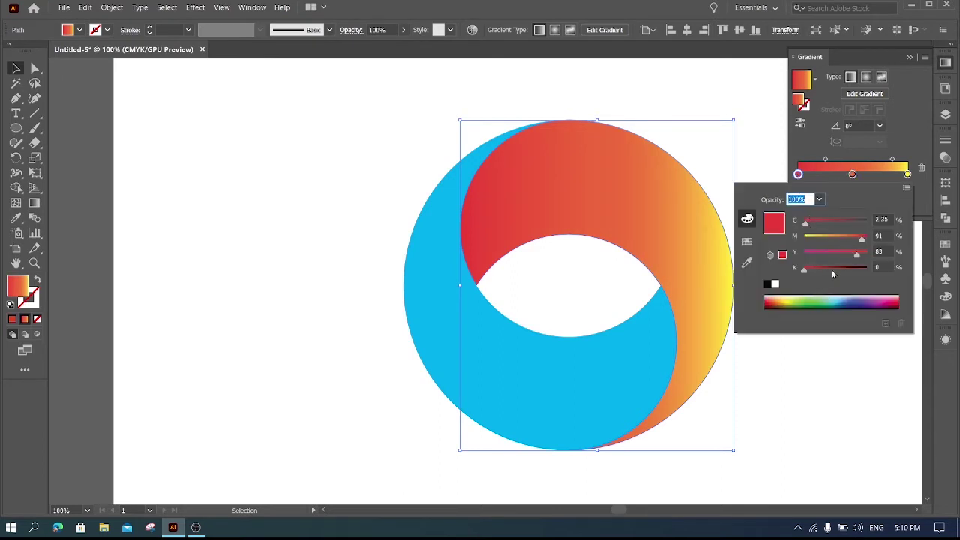
left_click(823, 268)
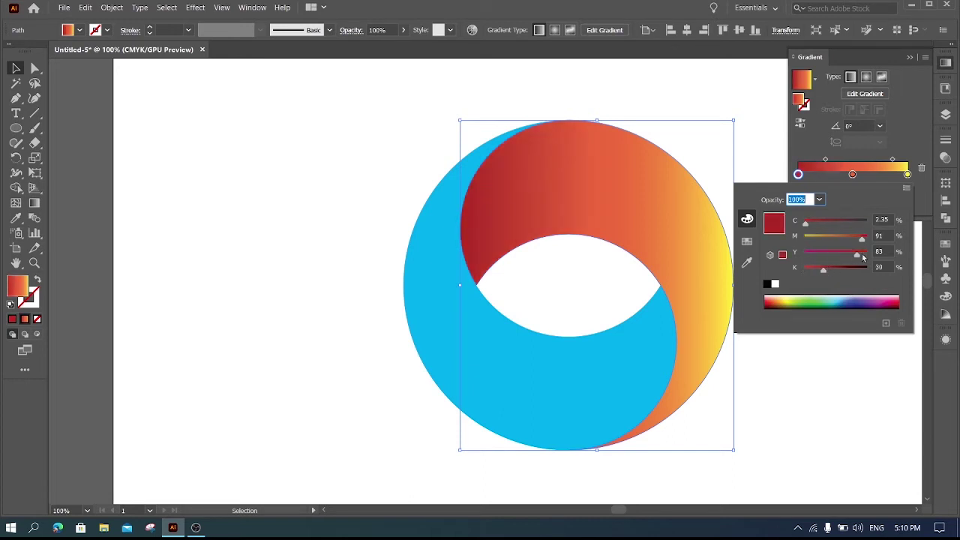
left_click_drag(857, 256, 872, 253)
left_click_drag(862, 239, 876, 243)
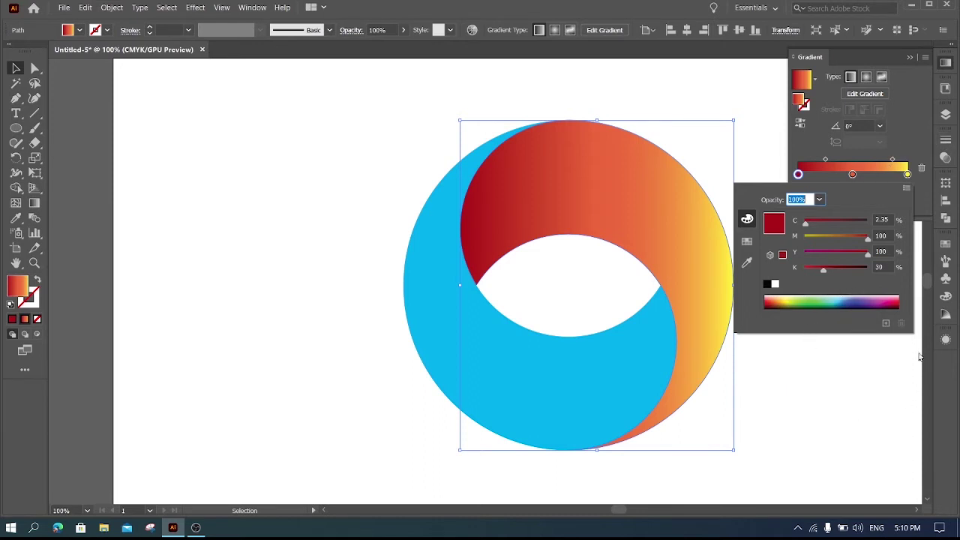
left_click(798, 174)
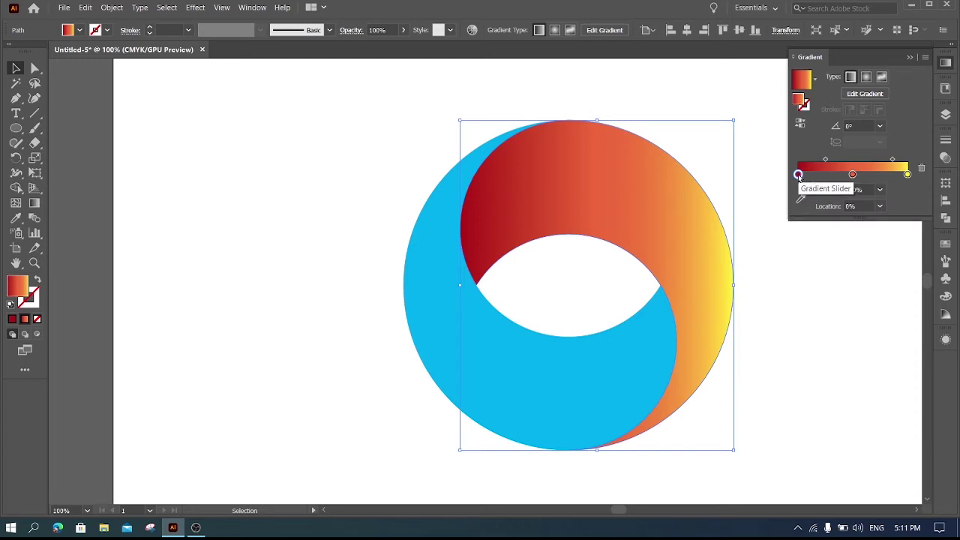
left_click_drag(798, 174, 814, 174)
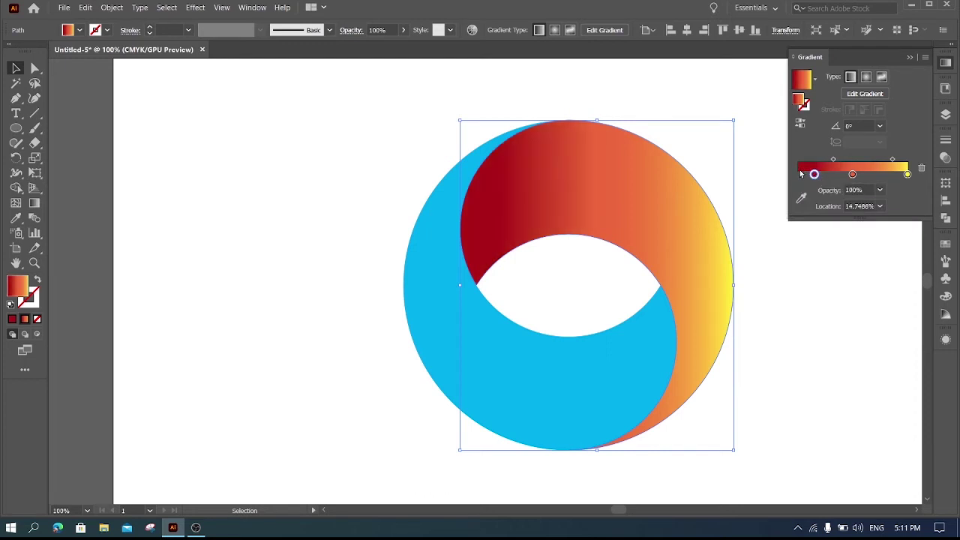
Add a new left-end gradient stop darkened with 63 black
left_click(799, 174)
double_click(798, 174)
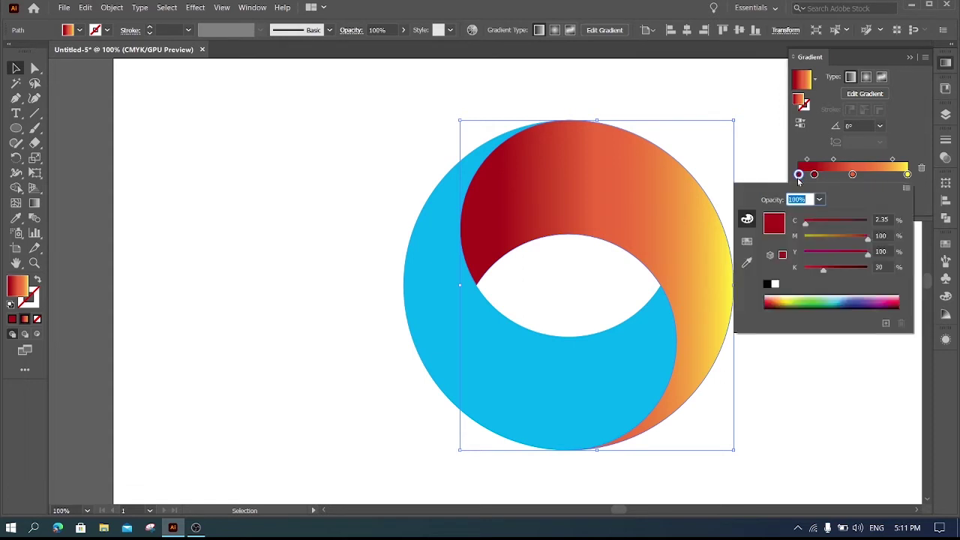
left_click(843, 267)
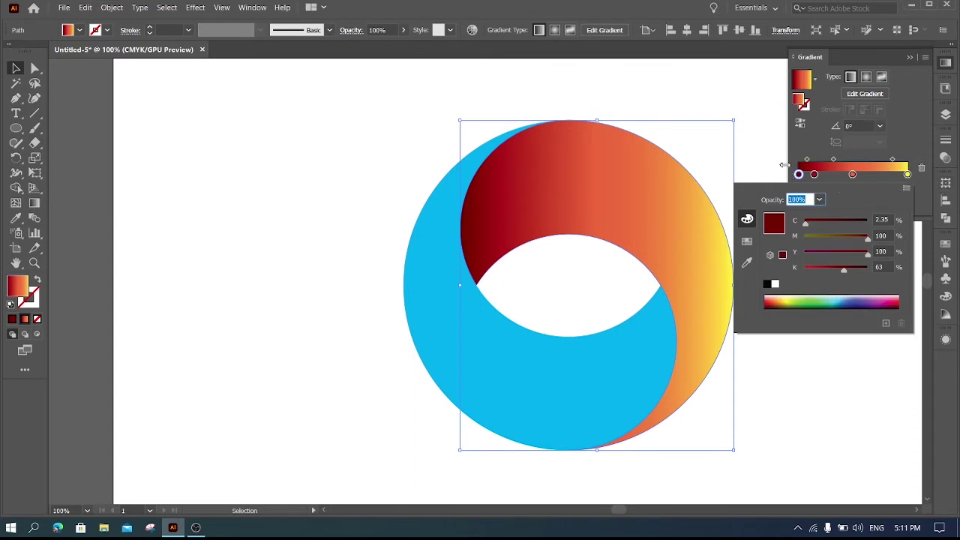
left_click(795, 143)
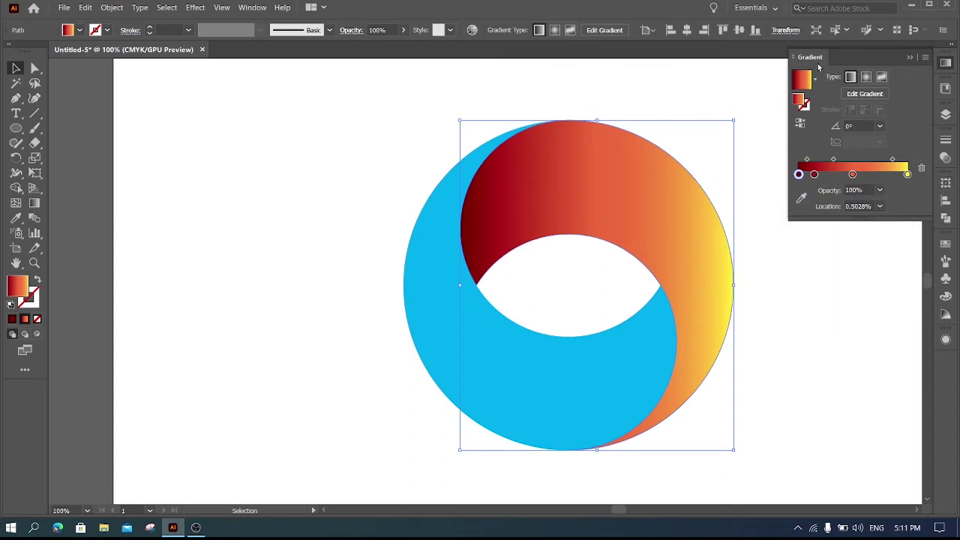
With the Gradient tool, slide the dark red stops and the orange stop rightward on the crescent
left_click(34, 203)
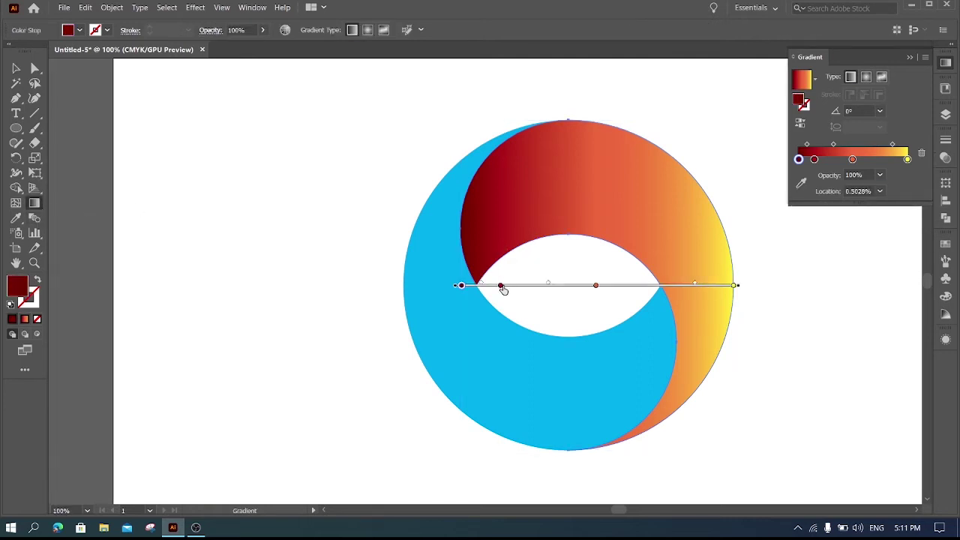
left_click_drag(501, 290, 522, 291)
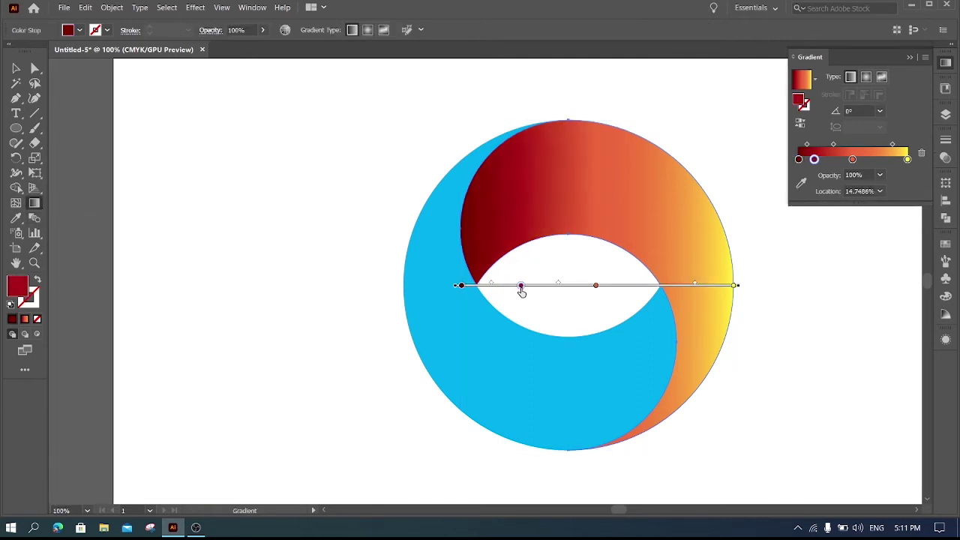
left_click(461, 287)
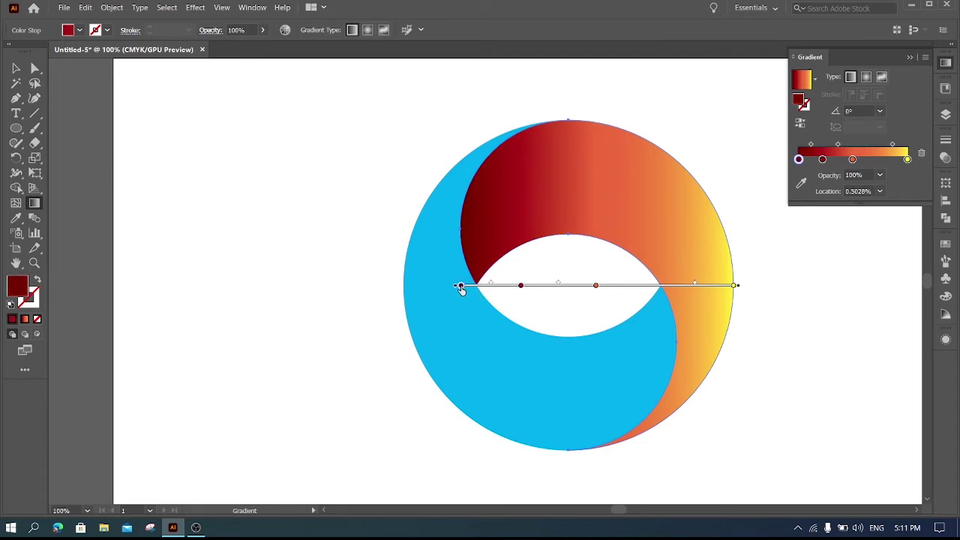
mouse_move(460, 288)
left_mouse_down()
mouse_move(523, 288)
mouse_move(501, 289)
left_mouse_up()
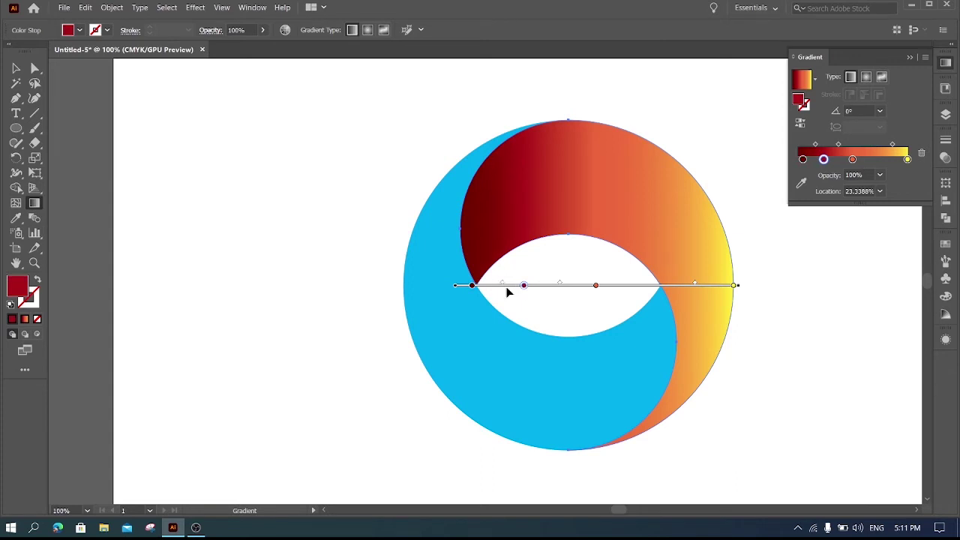
left_click_drag(595, 286, 623, 287)
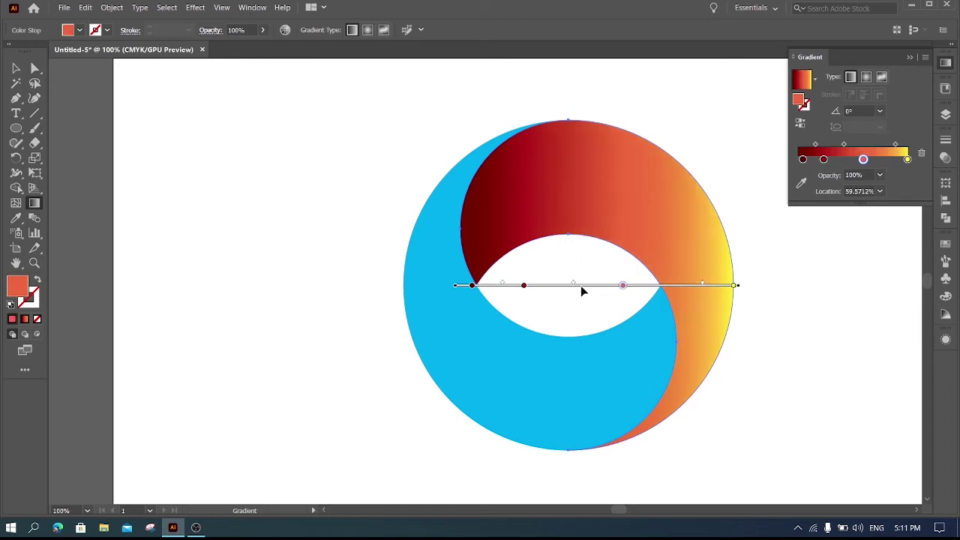
Redraw the gradient diagonally from upper-left to lower-right at about -40.85°
mouse_move(576, 287)
left_mouse_down()
mouse_move(611, 290)
mouse_move(560, 290)
left_mouse_up()
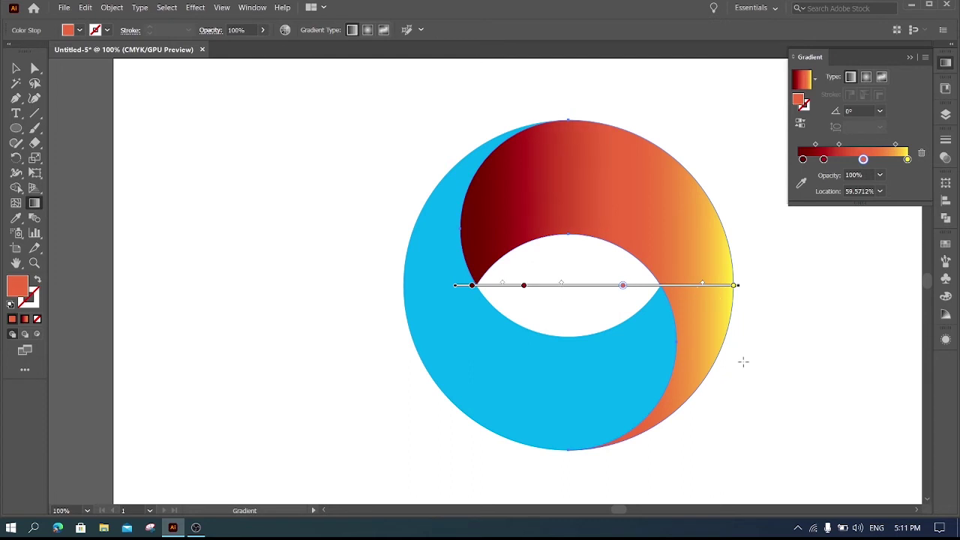
left_click_drag(743, 361, 585, 247)
mouse_move(449, 160)
left_mouse_down()
mouse_move(625, 280)
mouse_move(718, 382)
mouse_move(758, 355)
mouse_move(732, 400)
left_mouse_up()
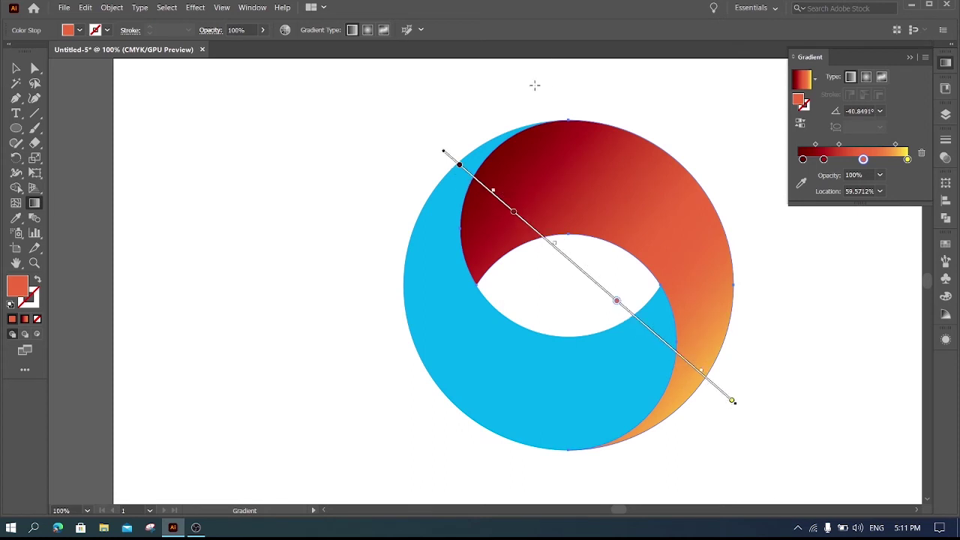
Redraw the crescent gradient diagonally at about -47.62°
mouse_move(535, 86)
left_mouse_down()
mouse_move(688, 424)
mouse_move(679, 402)
left_mouse_up()
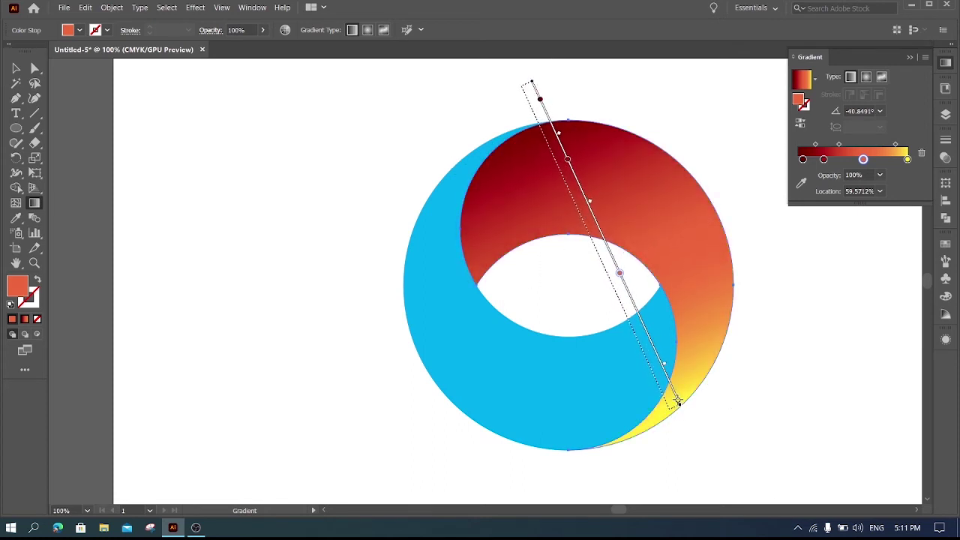
mouse_move(477, 138)
left_mouse_down()
mouse_move(615, 405)
mouse_move(622, 440)
mouse_move(622, 413)
mouse_move(671, 373)
left_mouse_up()
mouse_move(436, 136)
left_mouse_down()
mouse_move(691, 422)
mouse_move(681, 404)
left_mouse_up()
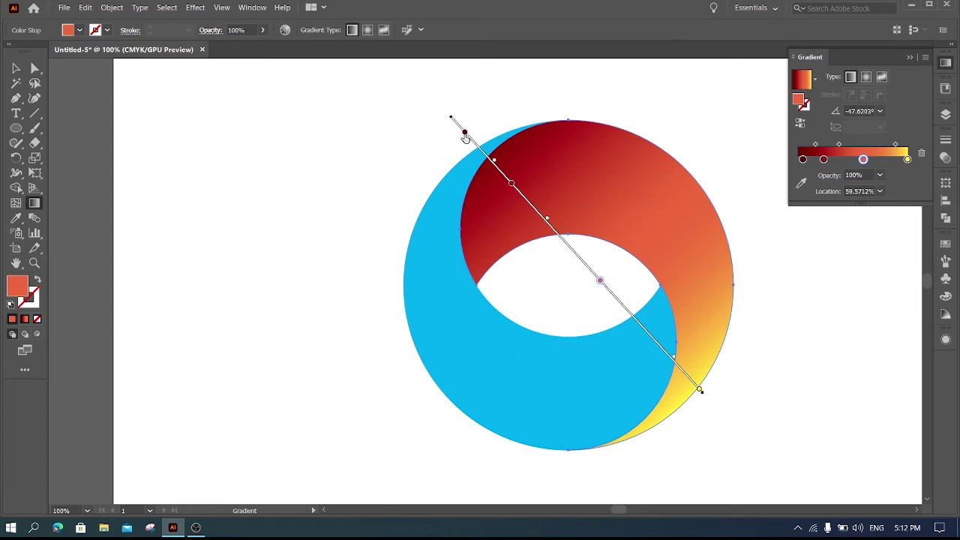
Spread the dark-red stops along the gradient and move the orange stop out to 66.58%
left_click_drag(464, 134, 514, 184)
left_click(510, 184)
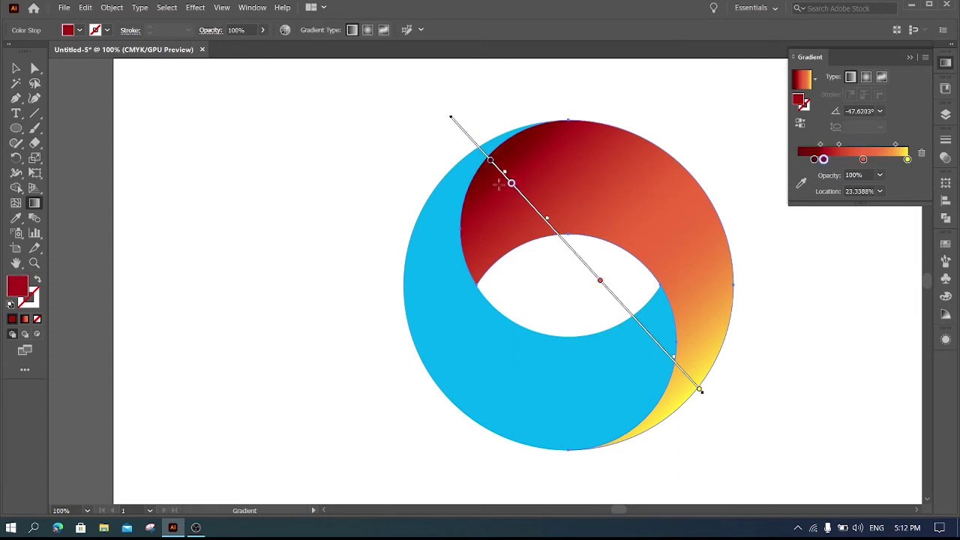
mouse_move(512, 186)
left_mouse_down()
mouse_move(537, 222)
mouse_move(568, 242)
left_mouse_up()
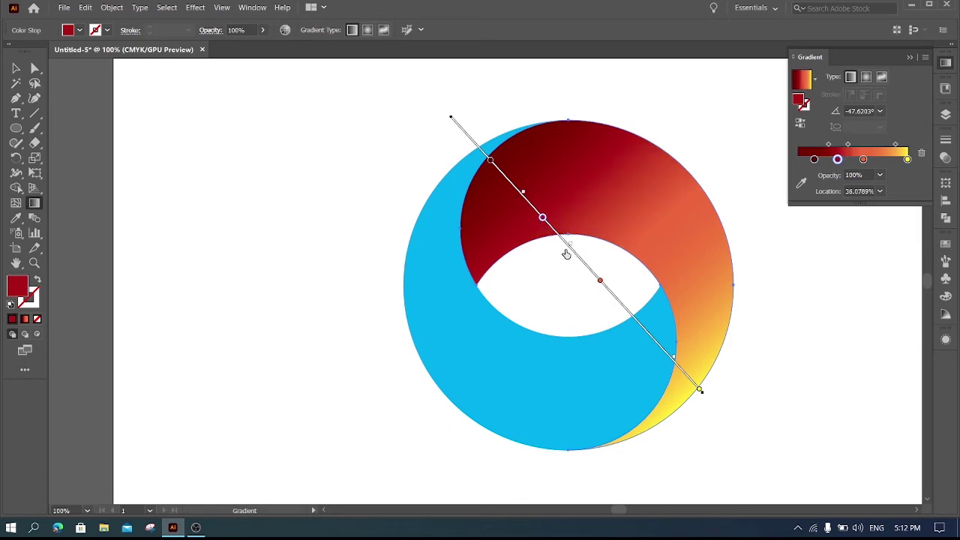
left_click(601, 282)
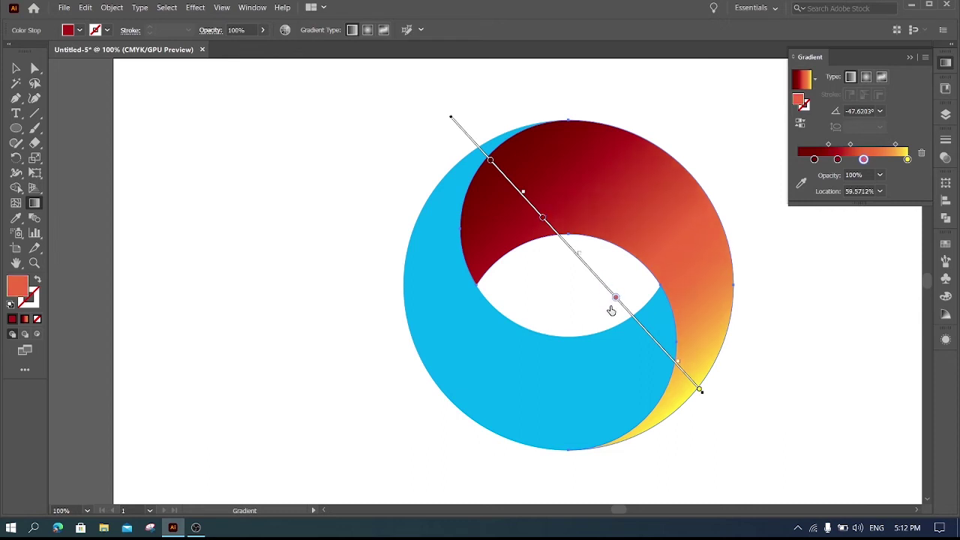
left_click_drag(609, 313, 609, 313)
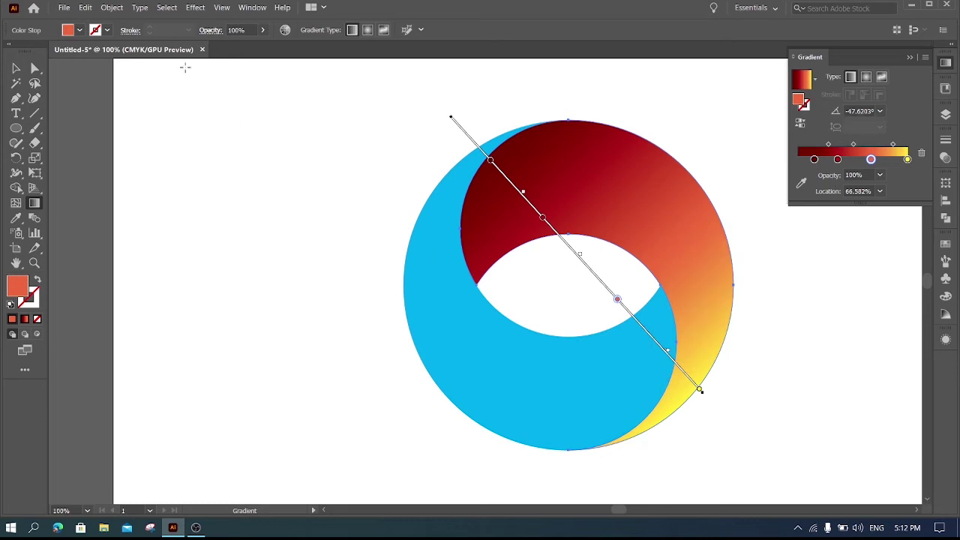
left_click(15, 69)
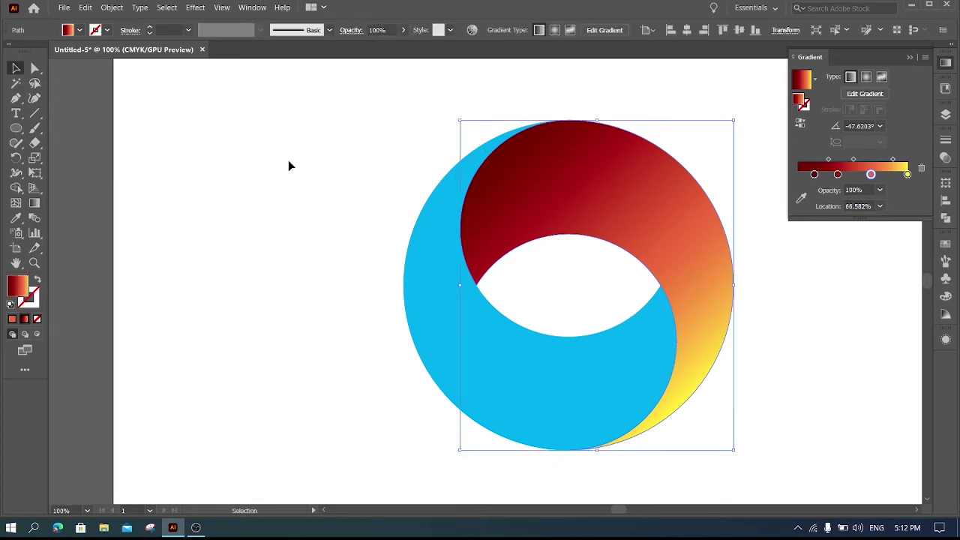
Delete the blue crescent and select the gradient crescent
left_click(436, 350)
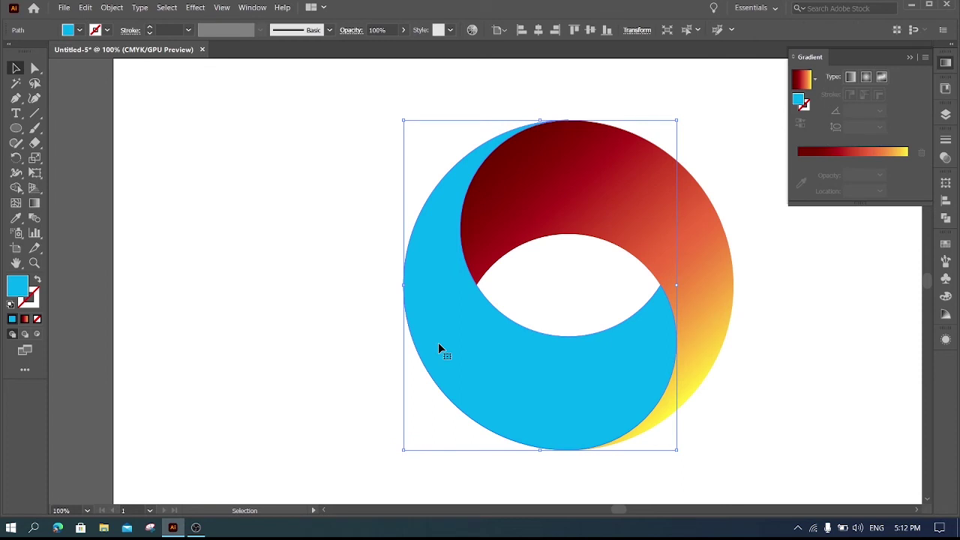
key("Delete")
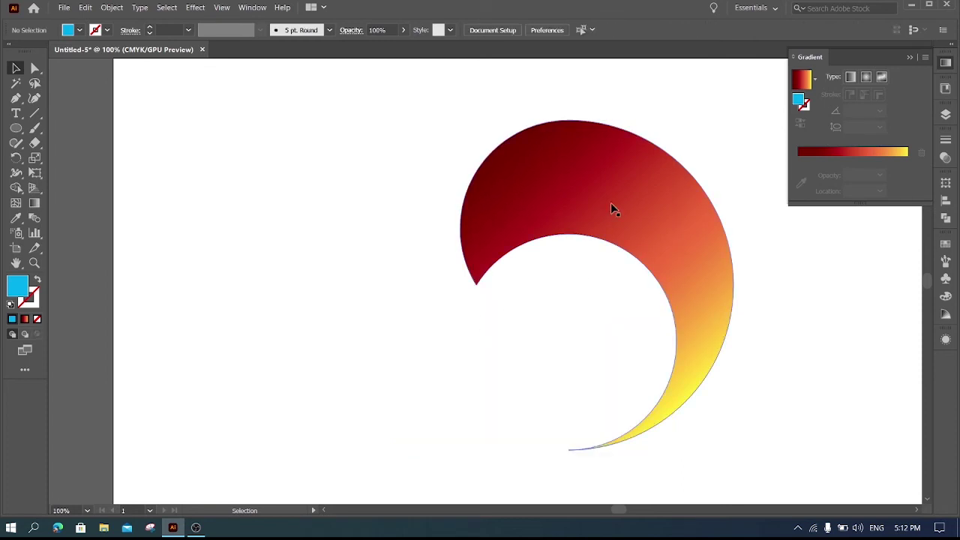
left_click(610, 203)
Paste an exact copy of the gradient crescent in place and close the Gradient panel
left_click(85, 7)
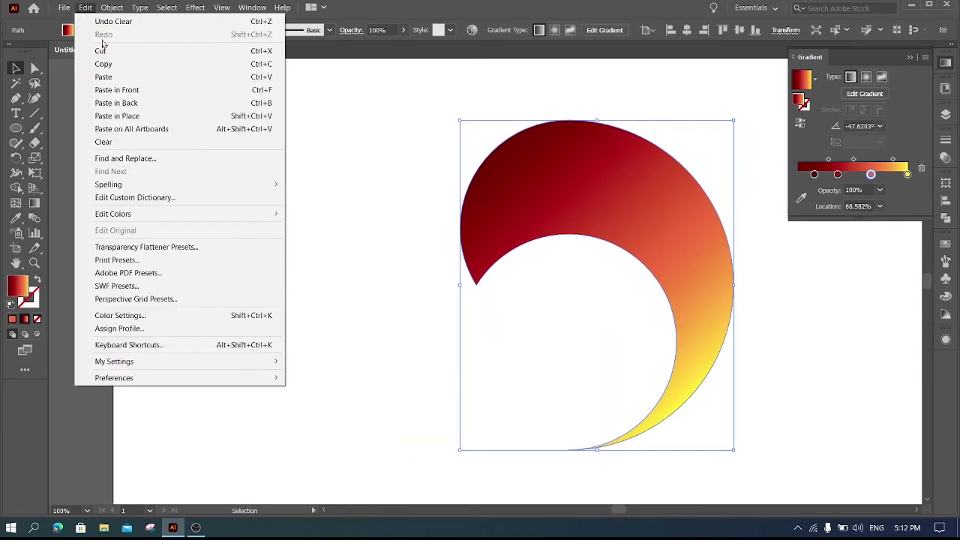
left_click(105, 64)
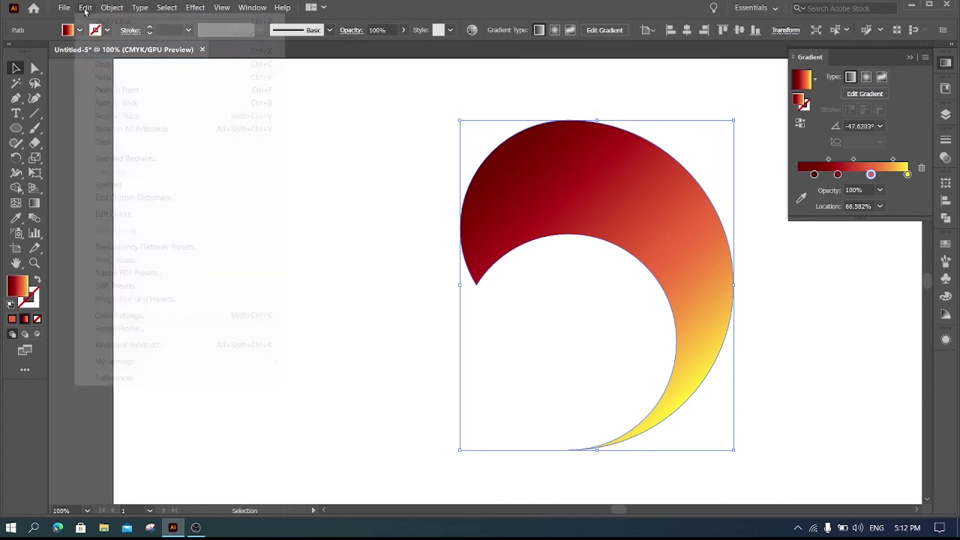
left_click(85, 7)
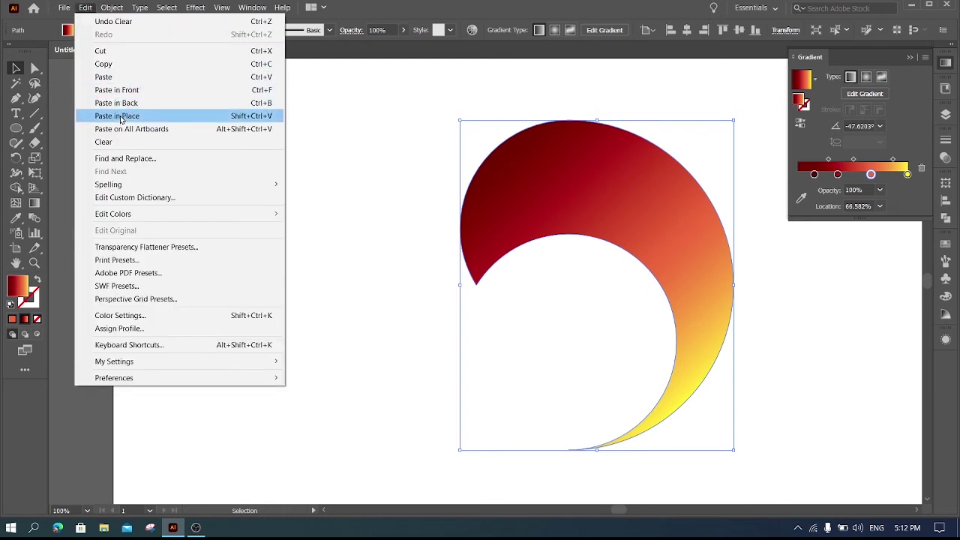
left_click(120, 117)
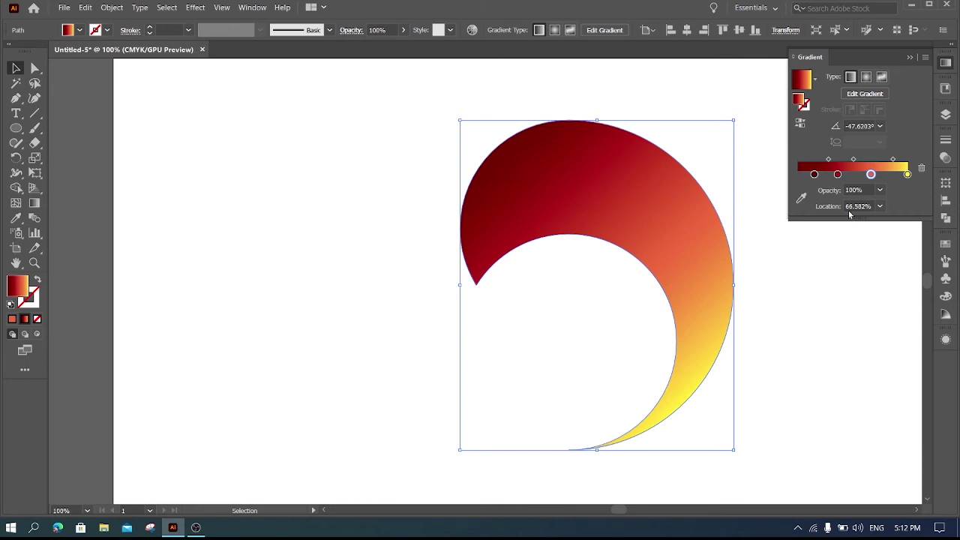
left_click(910, 58)
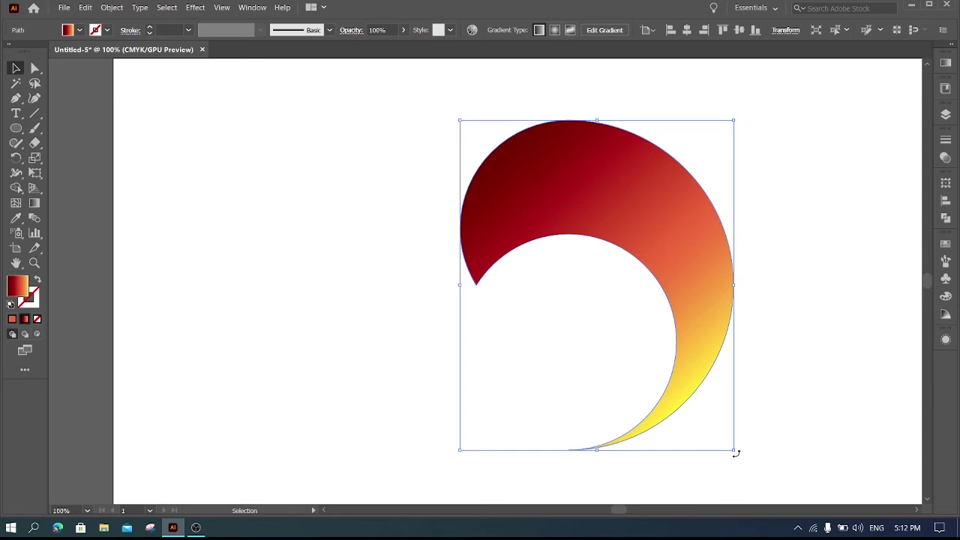
Rotate the copied gradient crescent 180° and slide it left to interlock with the original into a ring
key("shift")
mouse_move(702, 462)
left_mouse_down()
mouse_move(421, 372)
mouse_move(375, 243)
mouse_move(375, 217)
mouse_move(405, 155)
left_mouse_up()
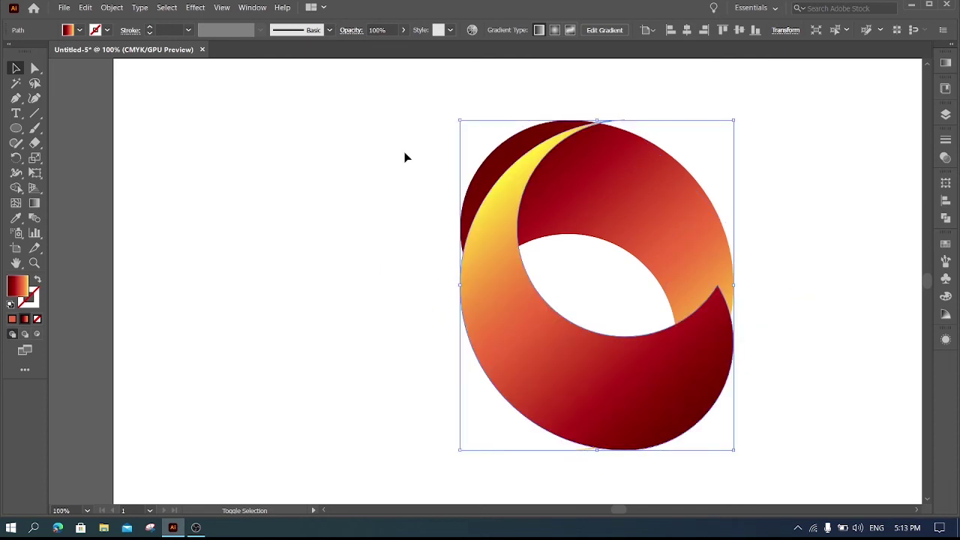
left_click_drag(630, 378, 573, 378)
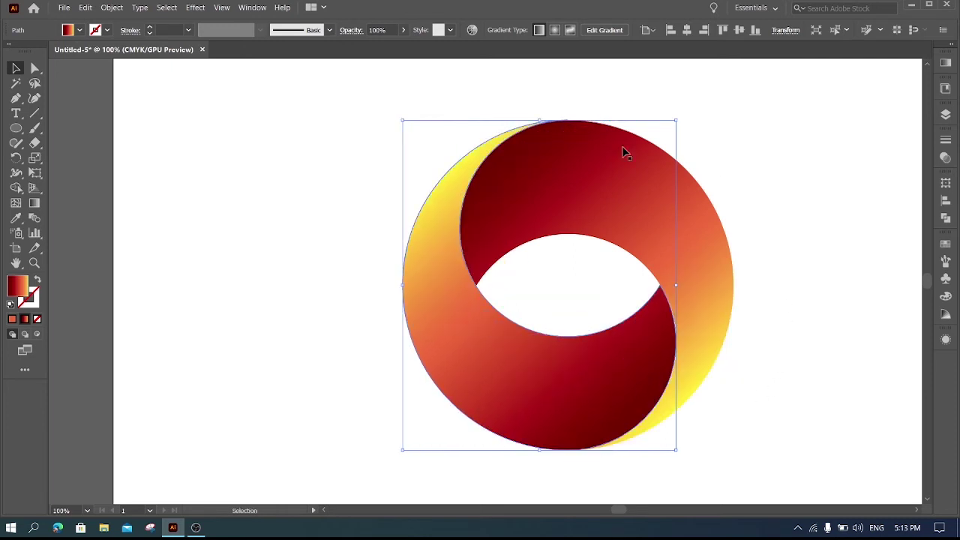
left_click(826, 249)
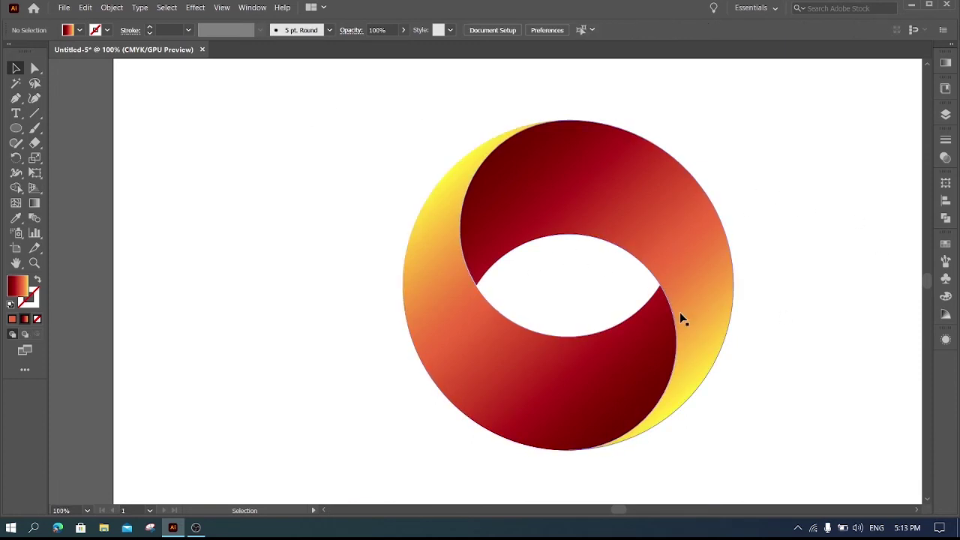
scroll(697, 289, "up", 2)
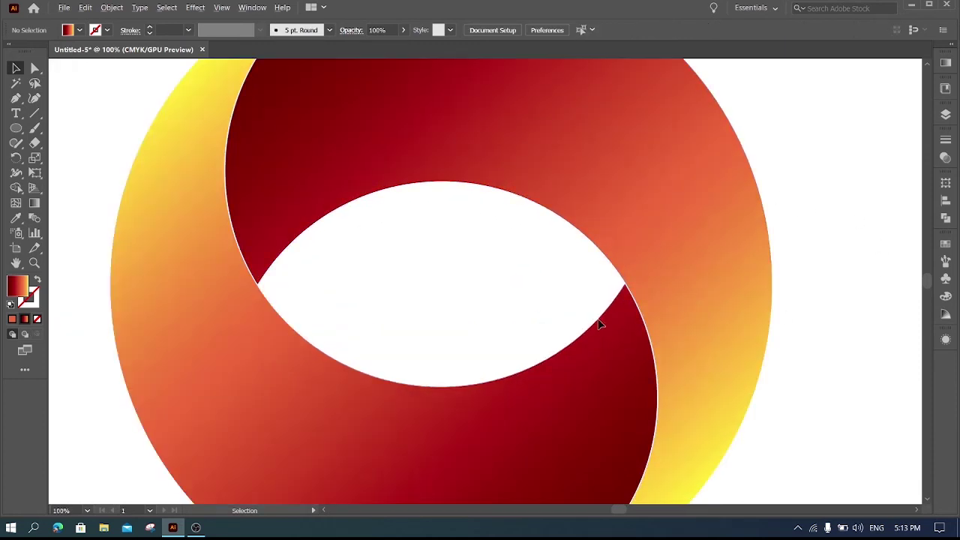
Zoom in on the dark-red tip, isolate it, and nudge it toward the orange edge
scroll(600, 324, "up", 5)
scroll(750, 225, "up", 1)
scroll(768, 180, "up", 1)
scroll(783, 210, "up", 2)
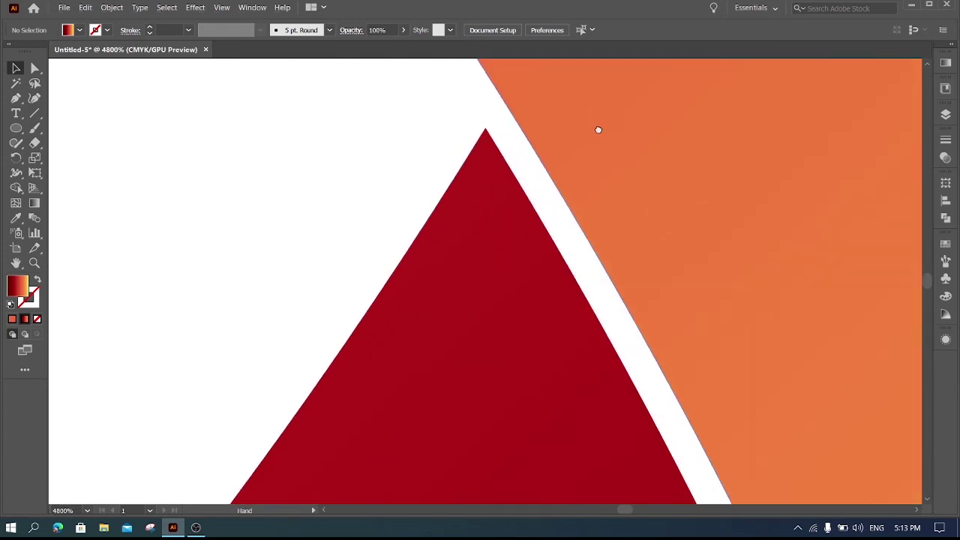
scroll(607, 150, "up", 2)
scroll(519, 177, "up", 1)
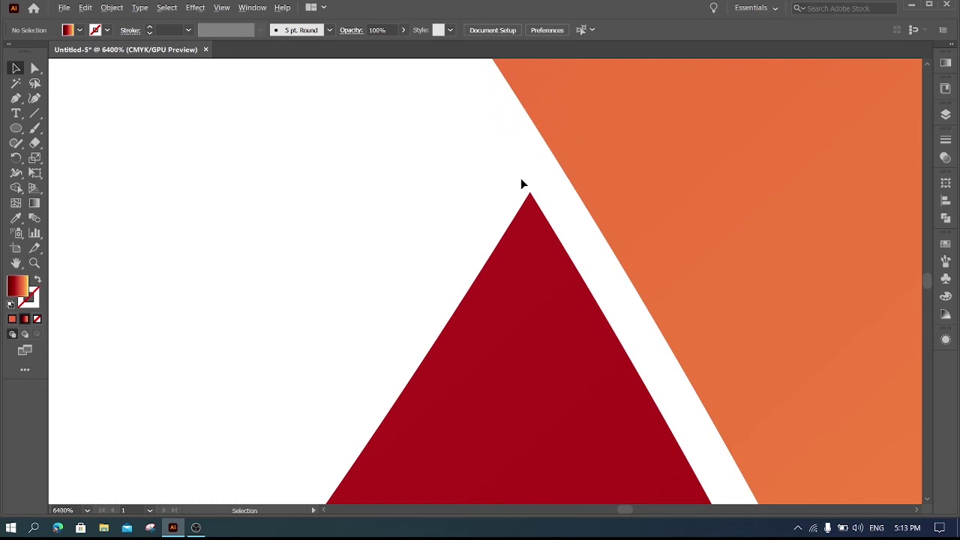
double_click(539, 282)
left_click_drag(539, 276, 573, 263)
Exit isolation mode and set the dark-red tip flush against the orange edge
right_click(675, 166)
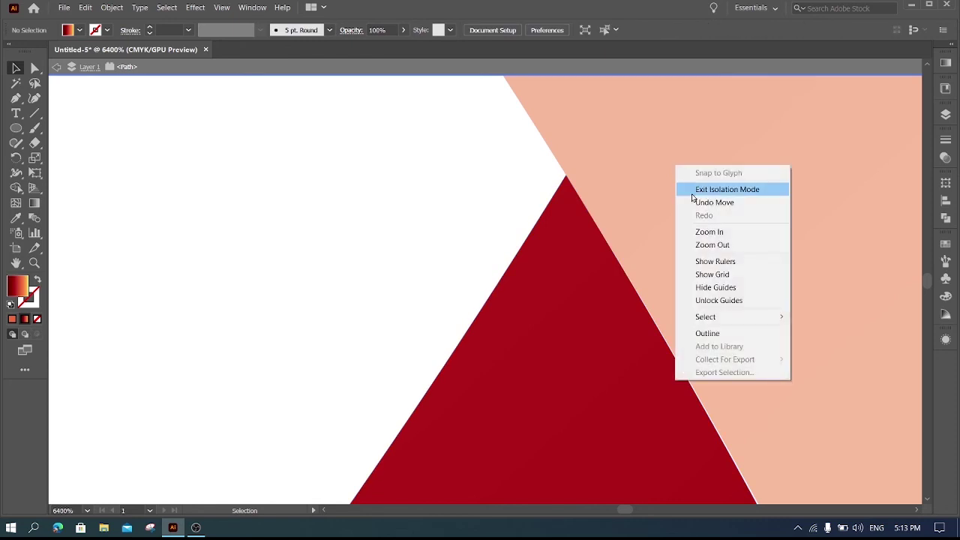
left_click(677, 189)
mouse_move(563, 270)
left_mouse_down()
mouse_move(553, 268)
mouse_move(564, 266)
left_mouse_up()
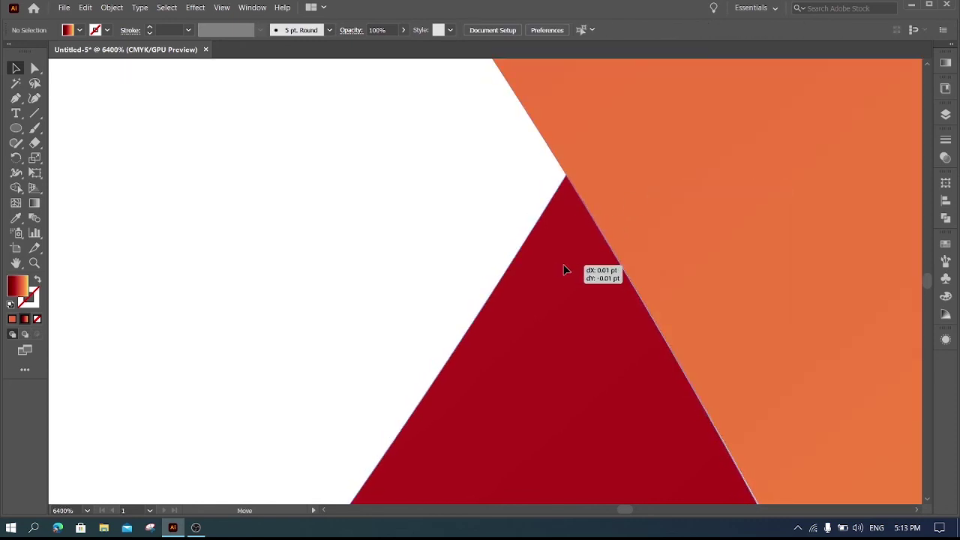
left_click_drag(564, 270, 564, 270)
left_click(501, 195)
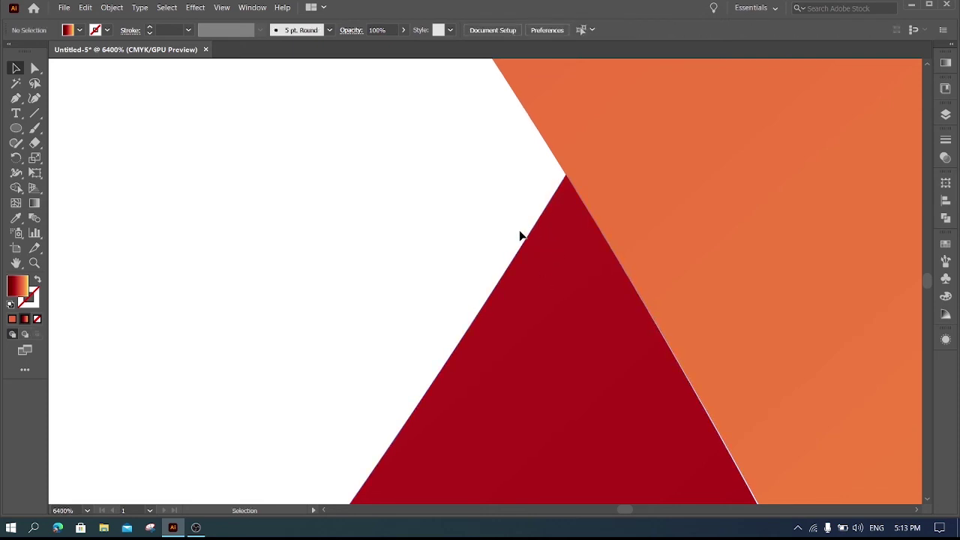
scroll(521, 236, "down", 1)
scroll(520, 235, "down", 2)
scroll(530, 261, "down", 1)
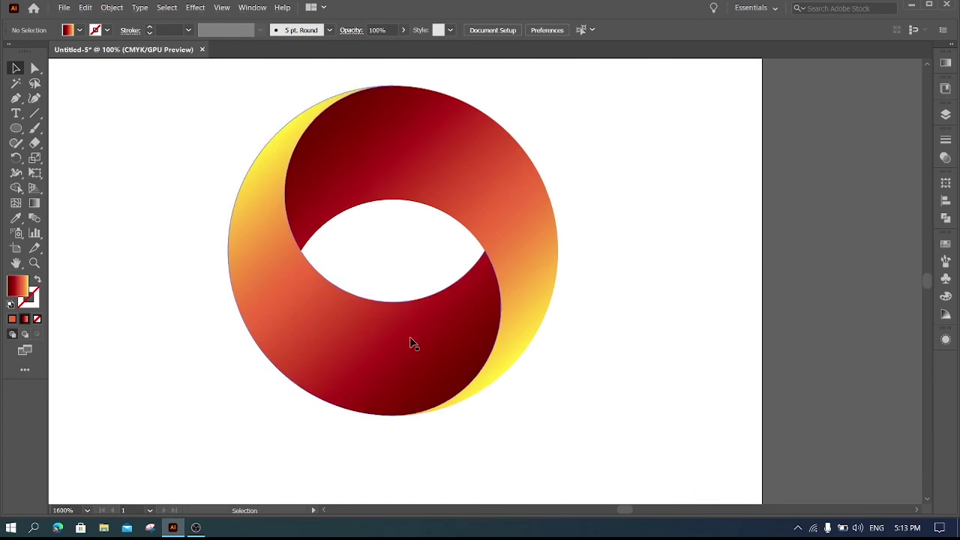
Shift the dark-red crescent slightly into place on the ring and zoom in on the tips
left_click_drag(410, 342, 406, 342)
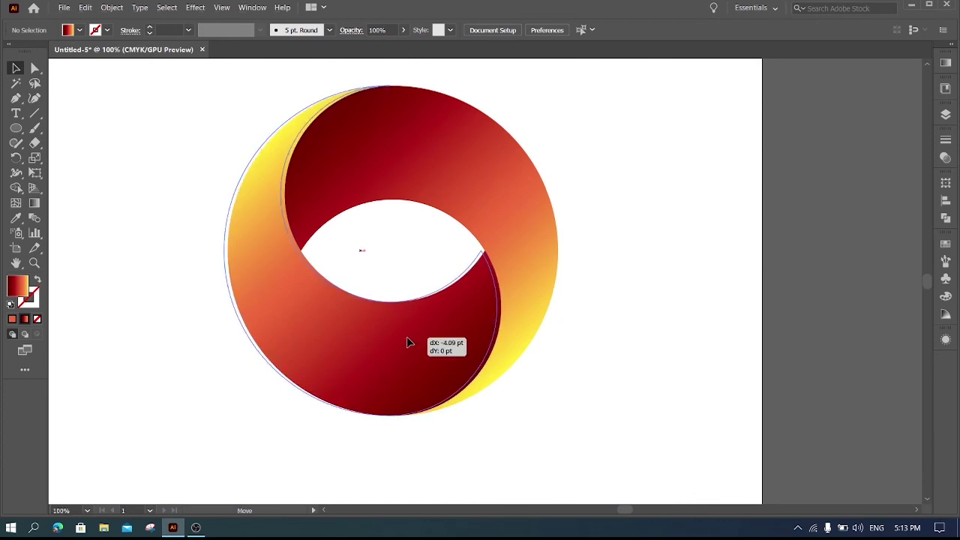
left_click_drag(407, 336, 410, 336)
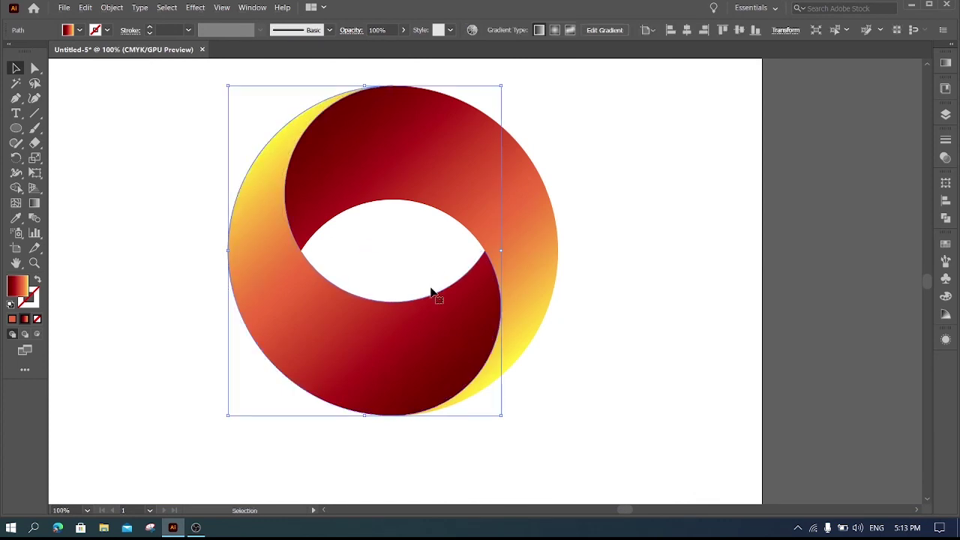
scroll(480, 258, "up", 2)
scroll(525, 208, "up", 1)
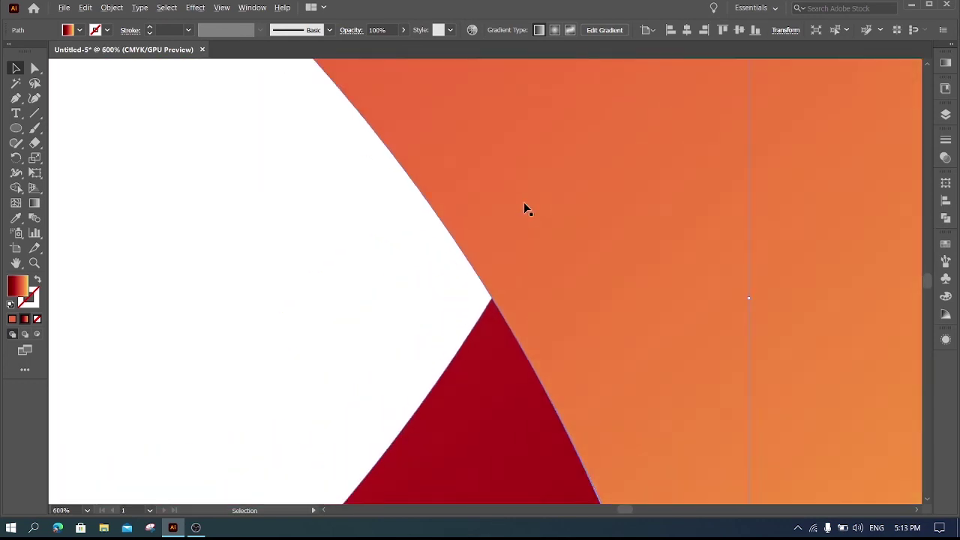
scroll(456, 446, "up", 1)
scroll(481, 270, "up", 1)
scroll(513, 112, "up", 1)
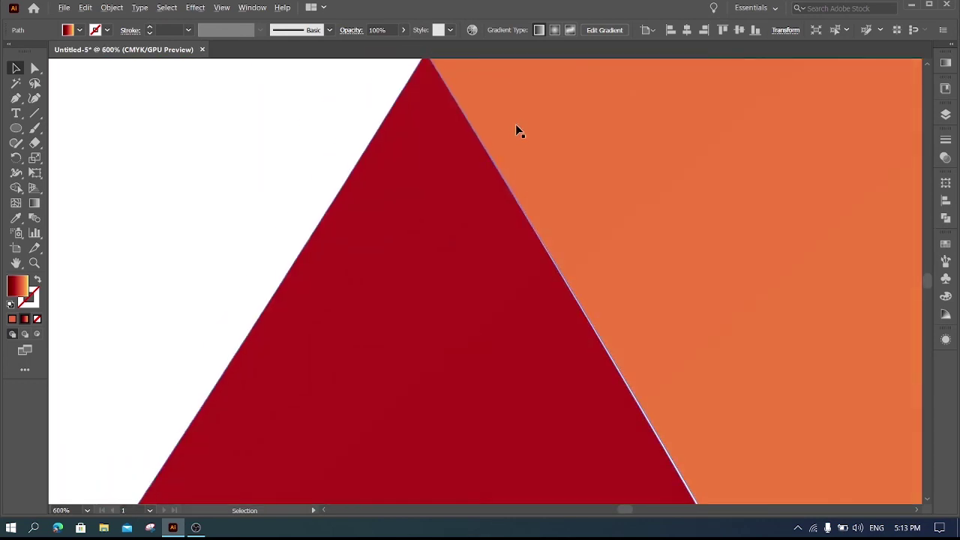
scroll(515, 124, "up", 1)
Nudge the red crescent down so its tip touches the orange edge at the inner ring
scroll(522, 340, "down", 2)
scroll(521, 337, "down", 1)
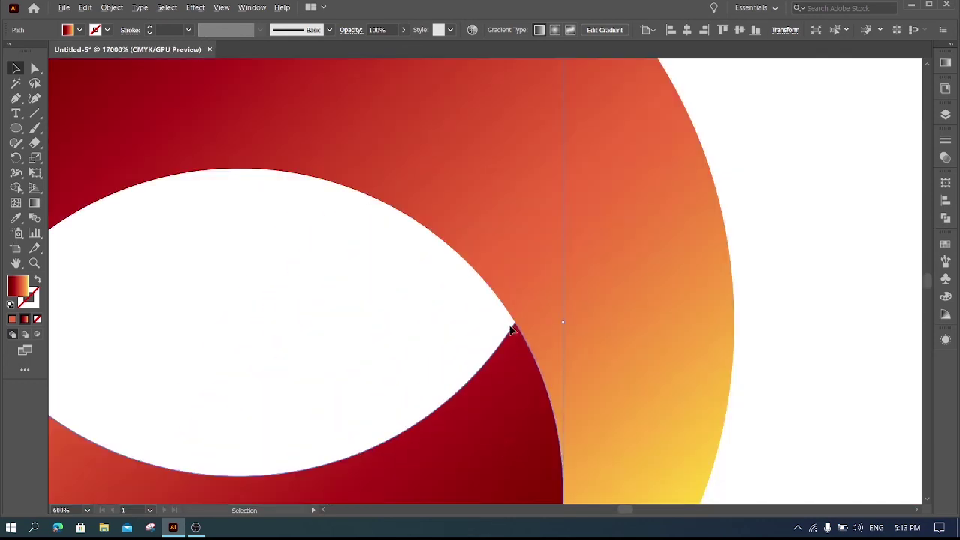
scroll(514, 304, "up", 1)
scroll(499, 390, "up", 1)
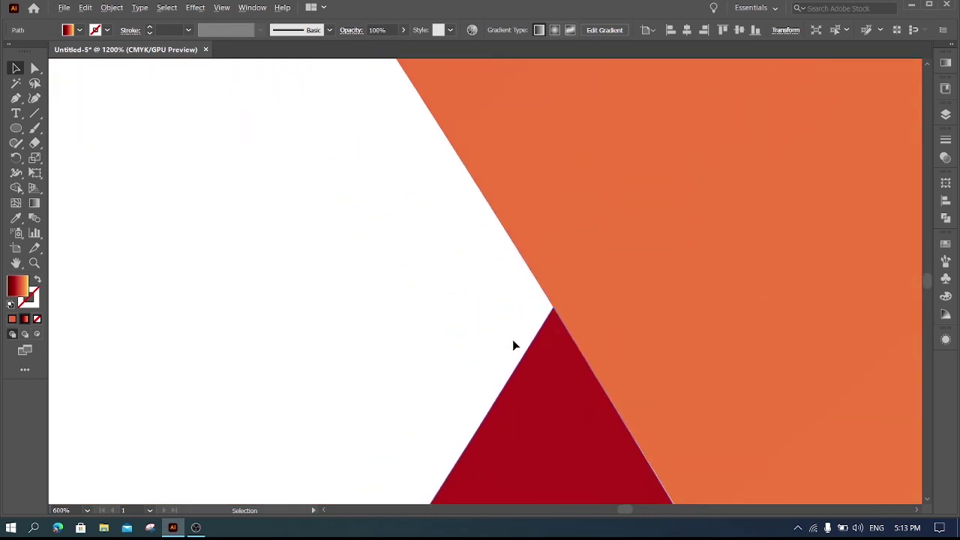
scroll(527, 330, "up", 2)
scroll(529, 311, "down", 1)
scroll(566, 242, "down", 1)
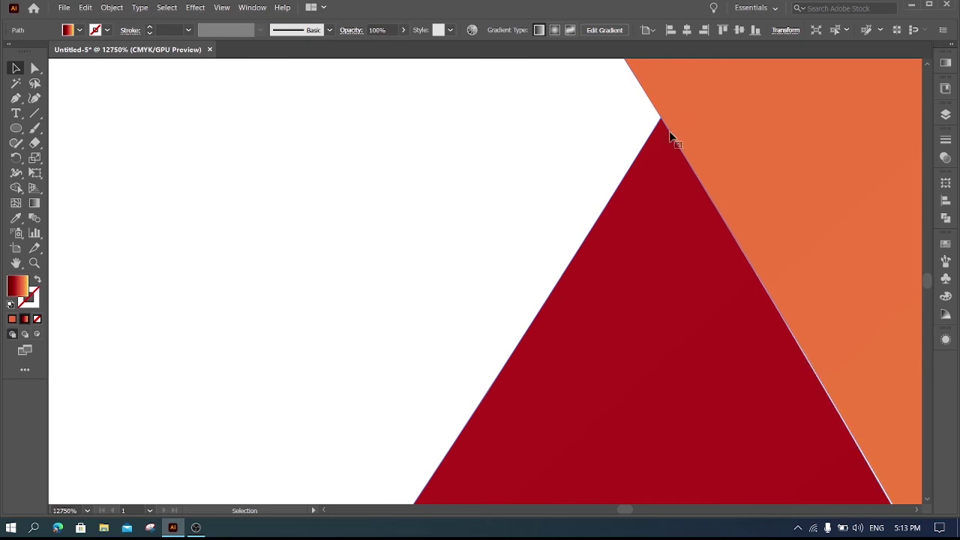
left_click_drag(655, 143, 656, 148)
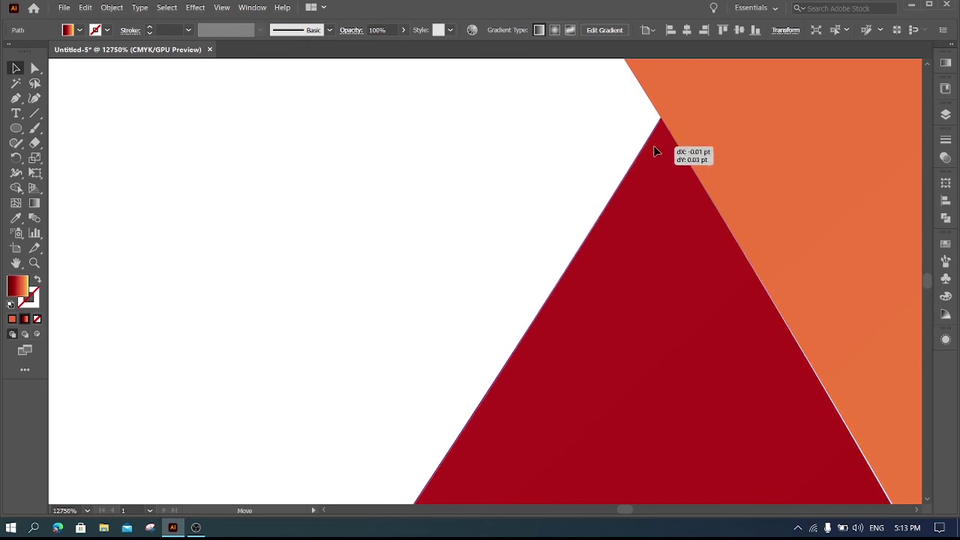
mouse_move(656, 147)
left_mouse_down()
mouse_move(655, 158)
mouse_move(647, 144)
left_mouse_up()
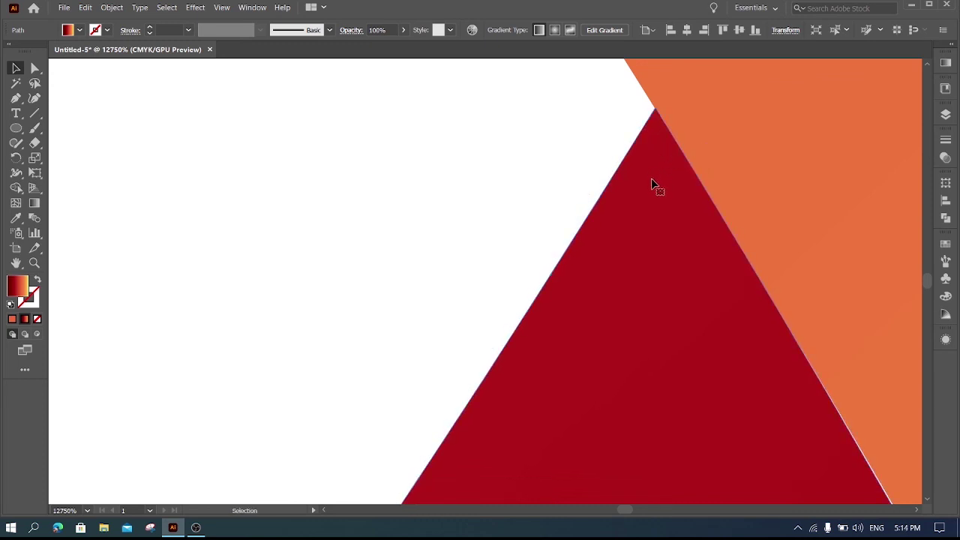
scroll(652, 185, "down", 1)
scroll(649, 194, "down", 1)
scroll(641, 197, "down", 1)
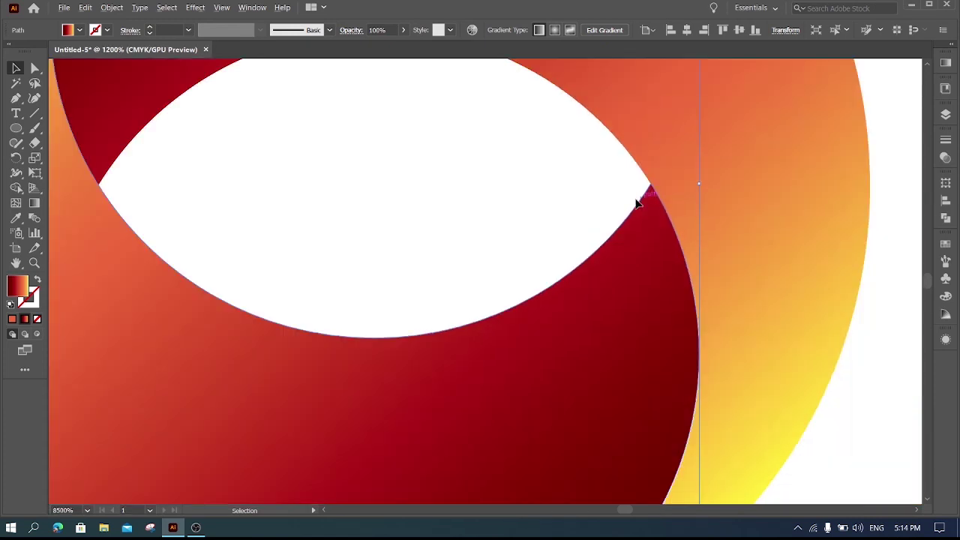
scroll(623, 206, "down", 1)
scroll(600, 218, "down", 1)
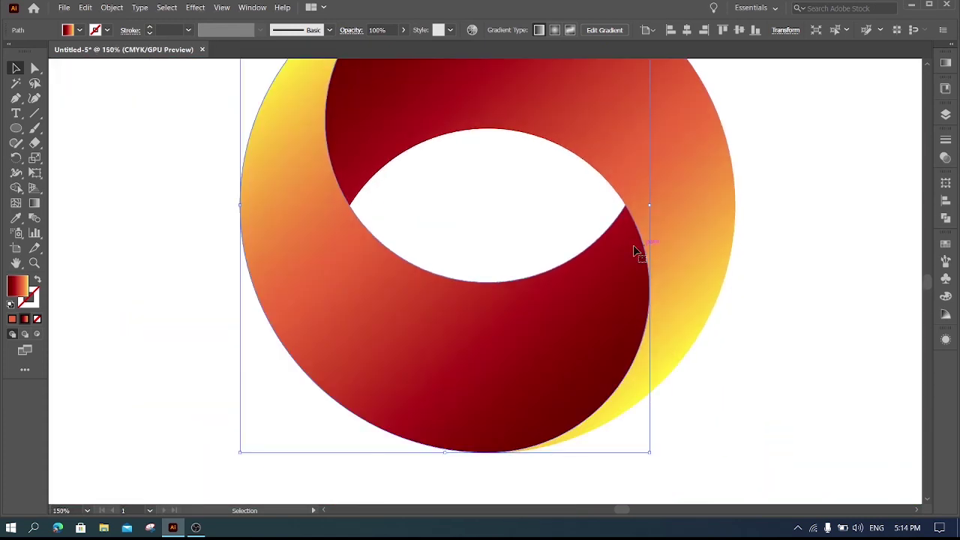
Reposition the dark-red crescent slightly to line up with the ring
left_click_drag(618, 251, 616, 248)
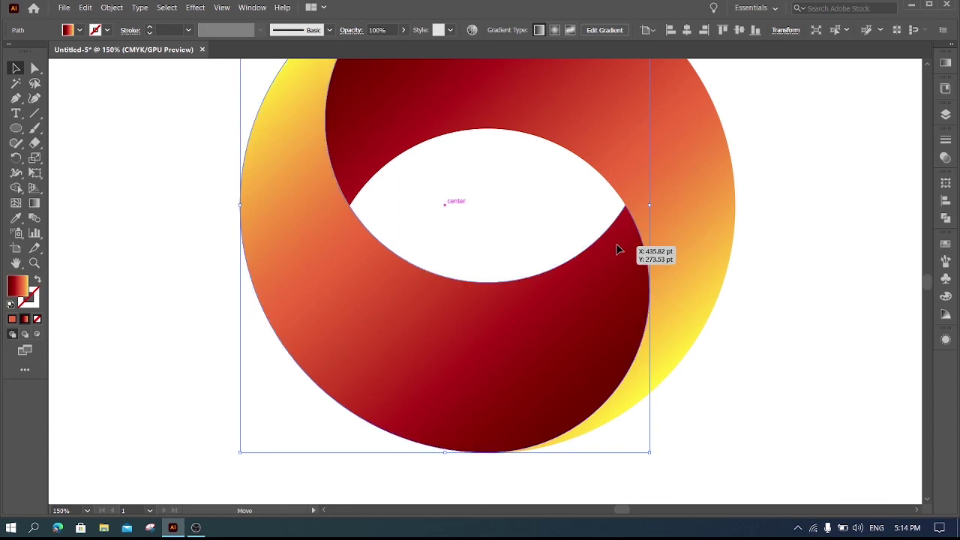
left_click_drag(618, 250, 618, 252)
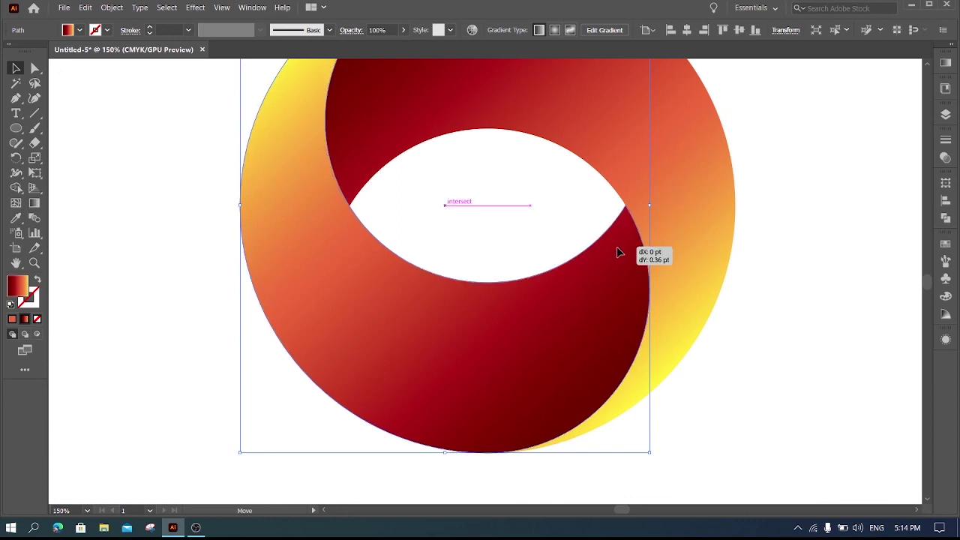
left_click(811, 326)
scroll(634, 204, "up", 5)
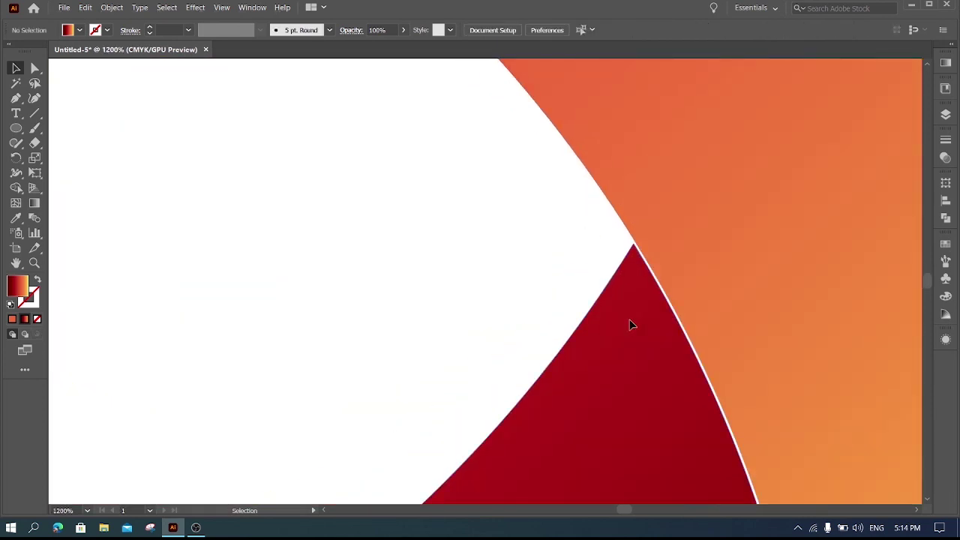
Move the red crescent so its tip sits exactly on the orange crescent's edge
left_click_drag(630, 320, 631, 318)
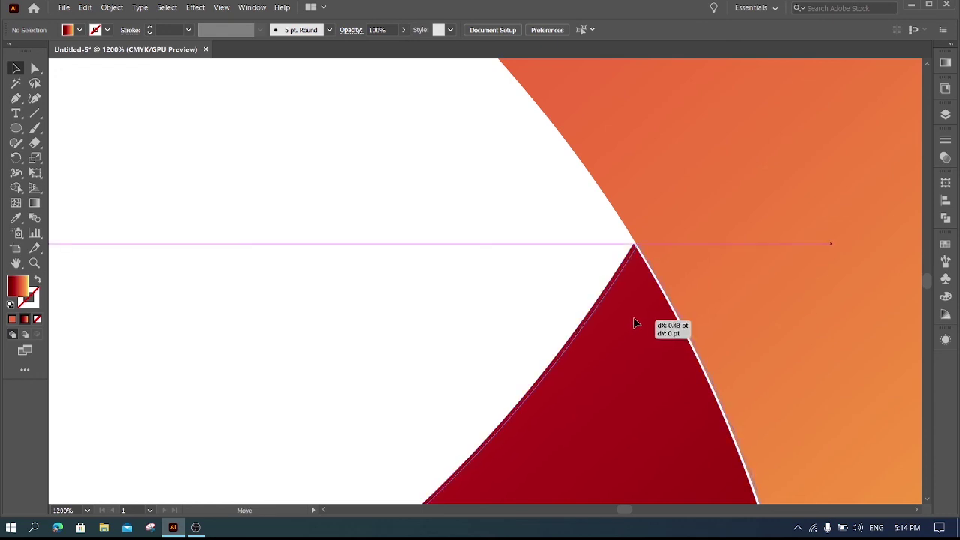
left_click_drag(632, 320, 632, 321)
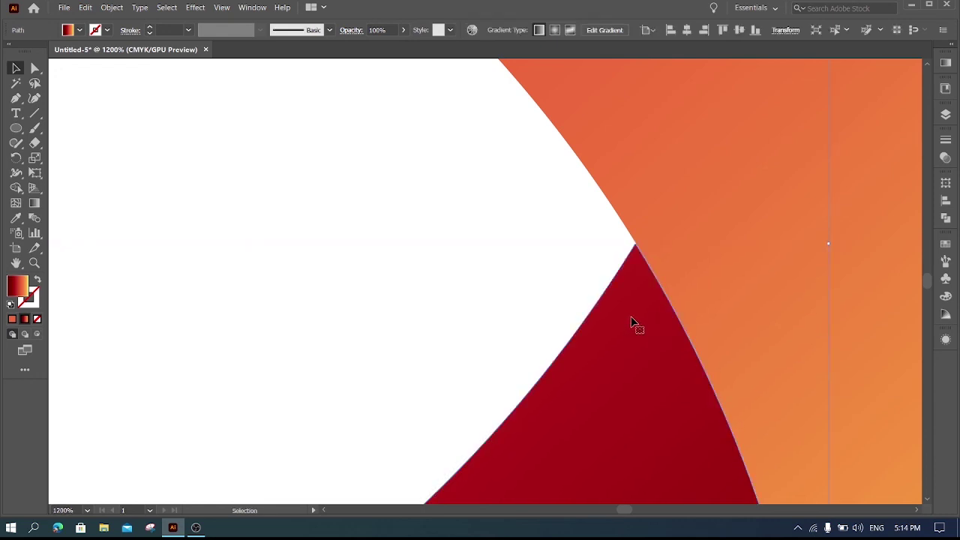
scroll(637, 250, "up", 3)
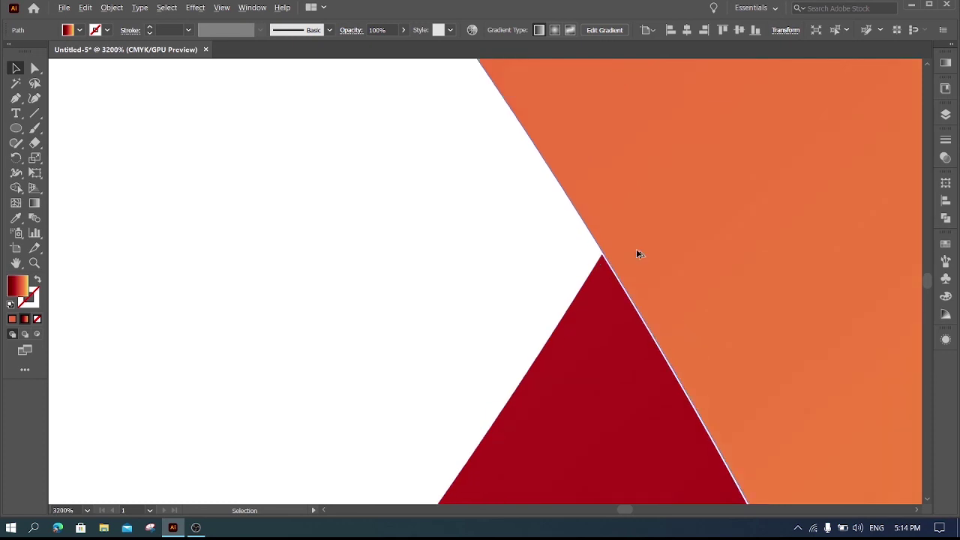
scroll(604, 295, "up", 1)
scroll(600, 222, "up", 3)
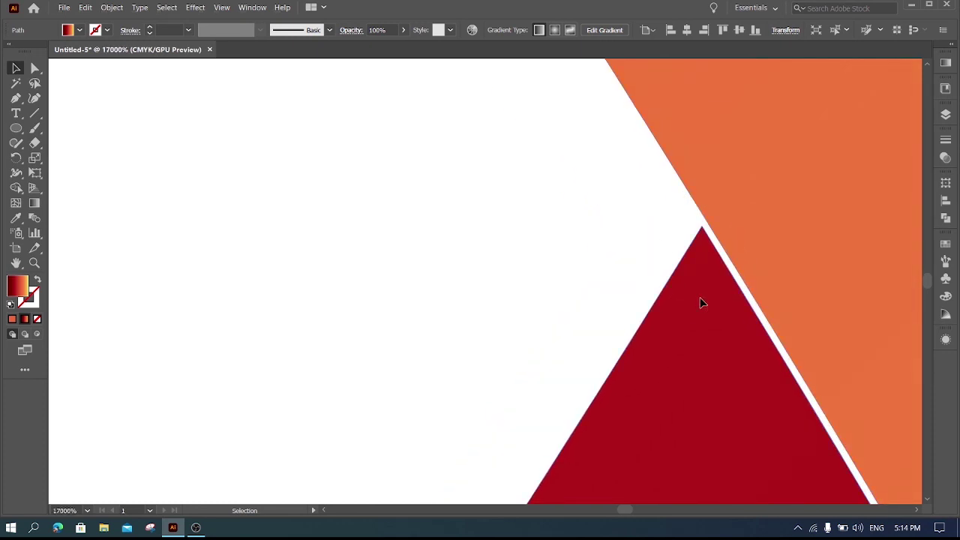
left_click_drag(699, 297, 711, 301)
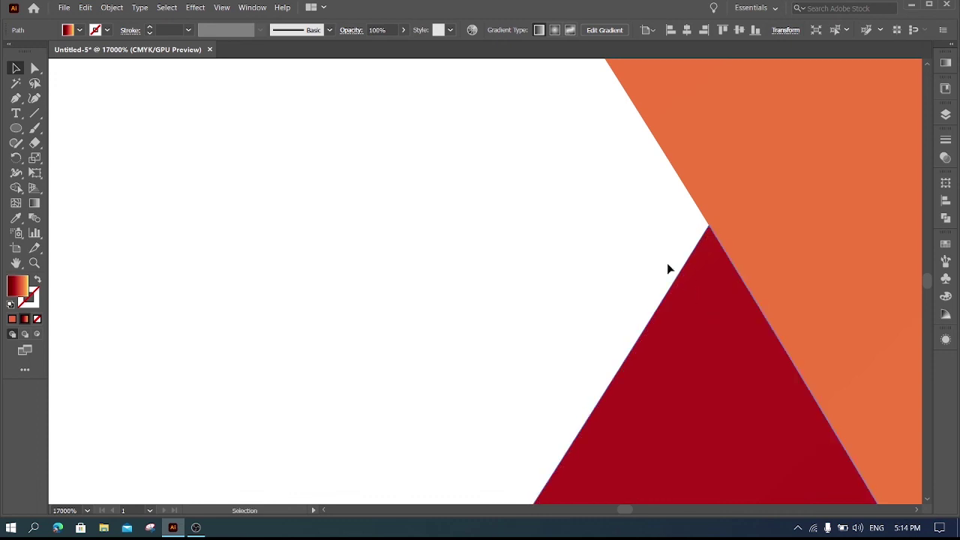
left_click(631, 250)
Zoom and pan around the crescent join to check the tips meet without a gap
scroll(700, 246, "up", 3, "alt")
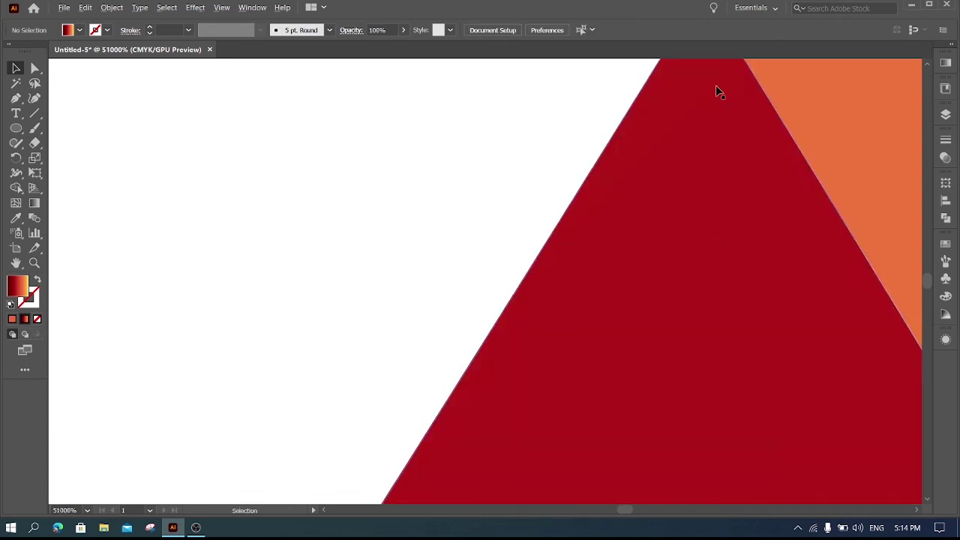
scroll(707, 200, "up", 1)
scroll(690, 368, "up", 3)
scroll(674, 282, "up", 5)
scroll(674, 282, "down", 3)
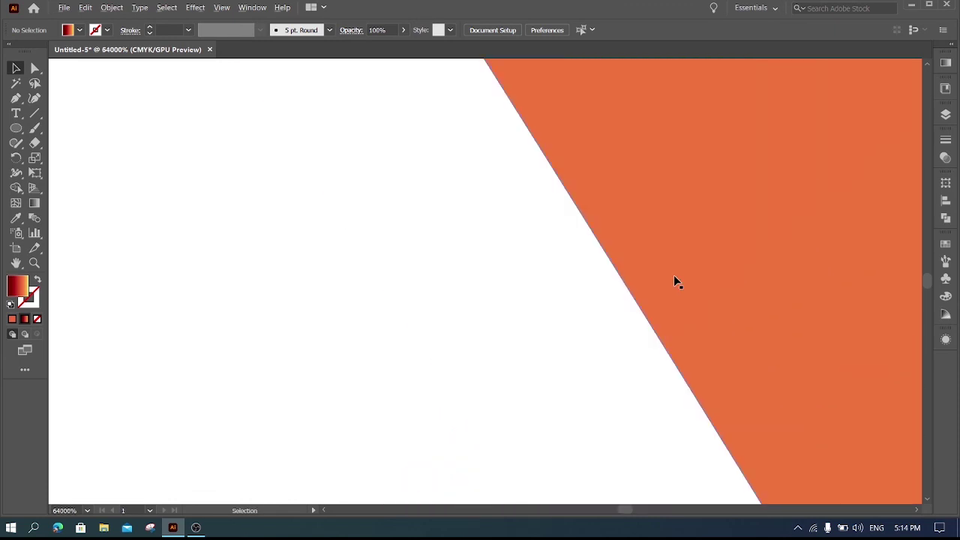
scroll(673, 282, "down", 3)
scroll(727, 218, "right", 2)
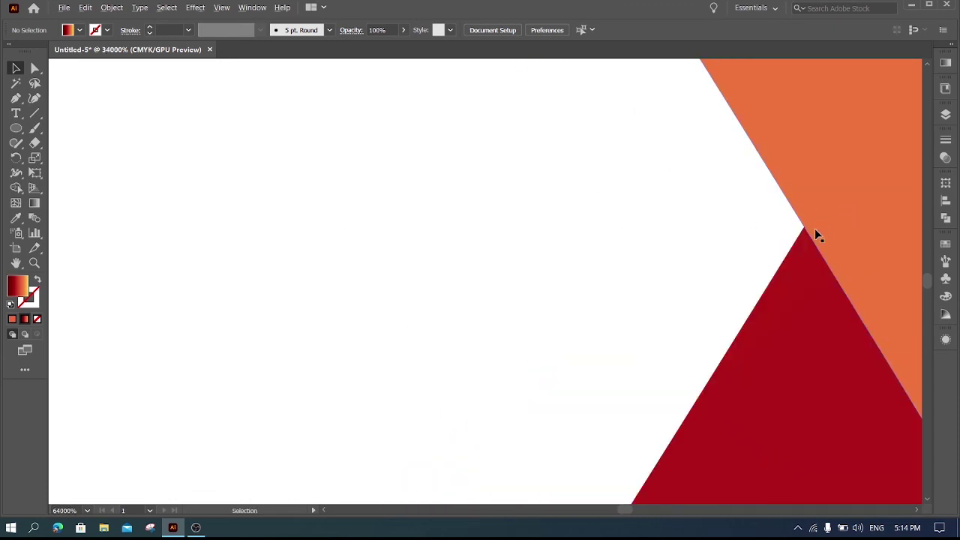
left_click_drag(663, 348, 643, 350)
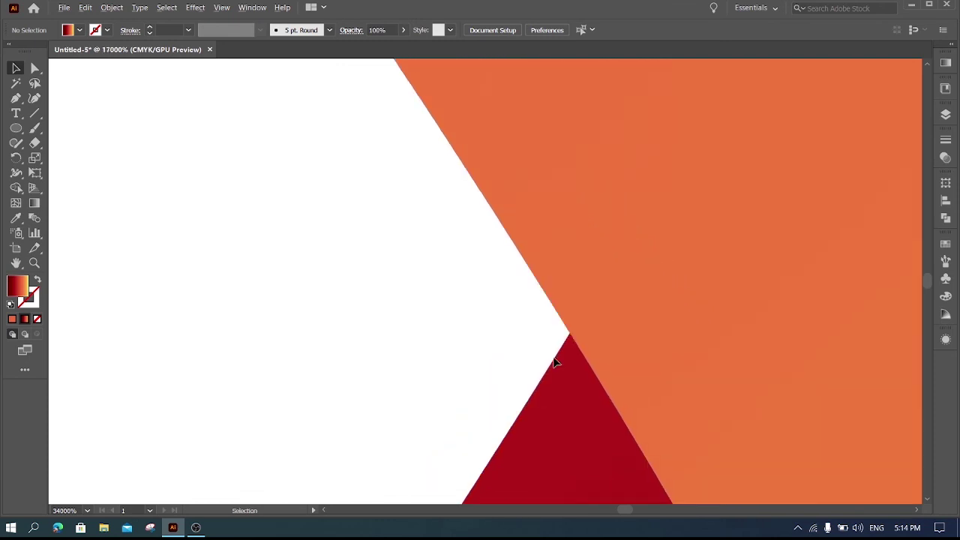
scroll(553, 363, "down", 5, "alt")
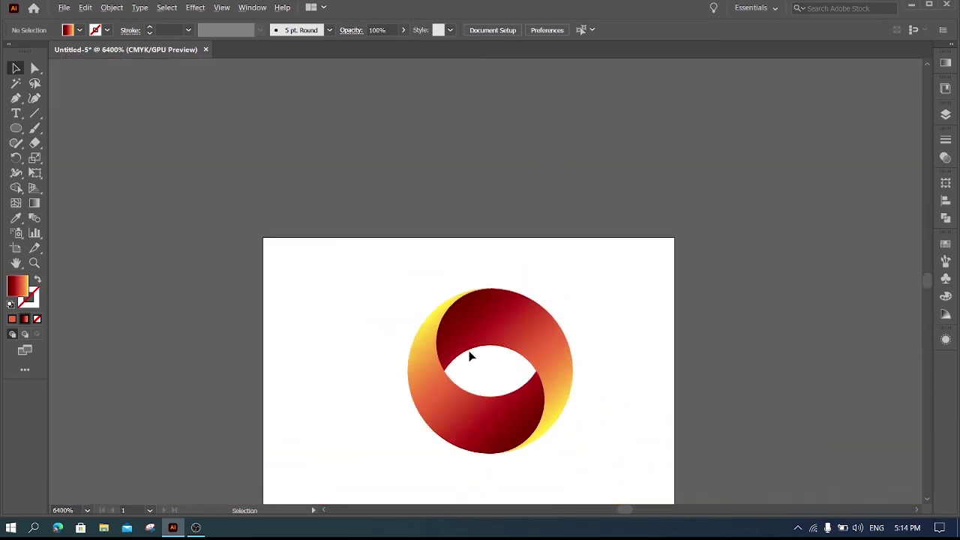
scroll(470, 355, "up", 1, "alt")
scroll(469, 355, "up", 1, "alt")
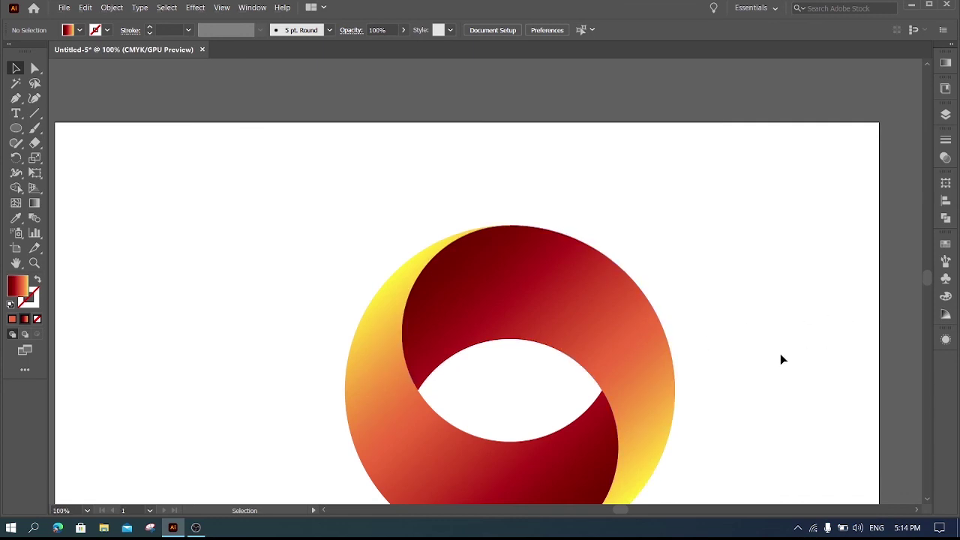
left_click_drag(773, 294, 703, 443)
key("space")
left_click_drag(741, 390, 775, 281)
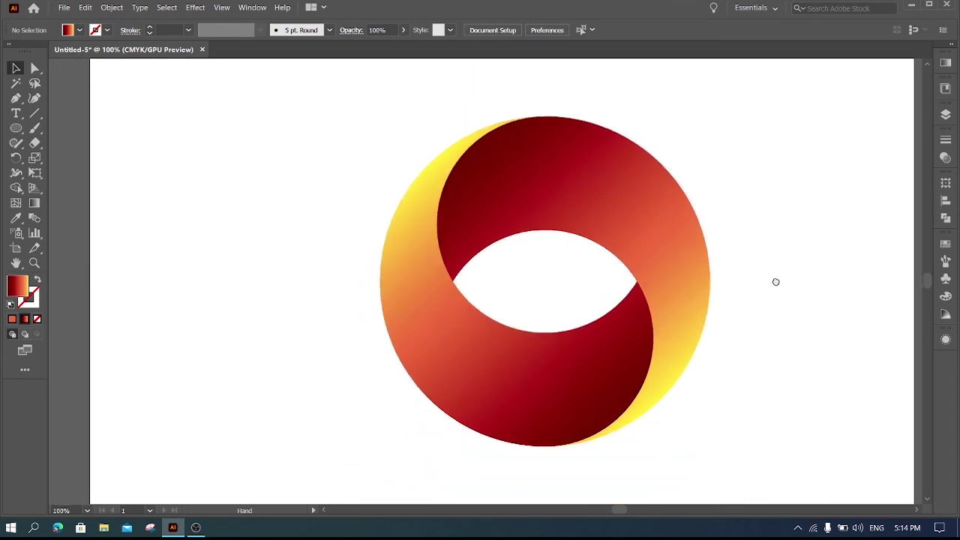